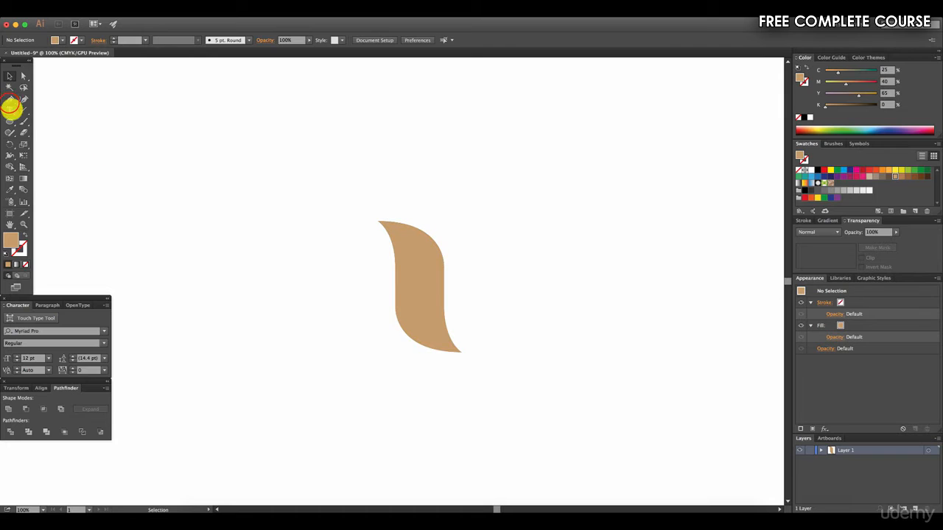
With the Pen tool, draw the lower strand's outer curve beside the existing tan shape, ending in a corner tip level with its base
click(10, 100)
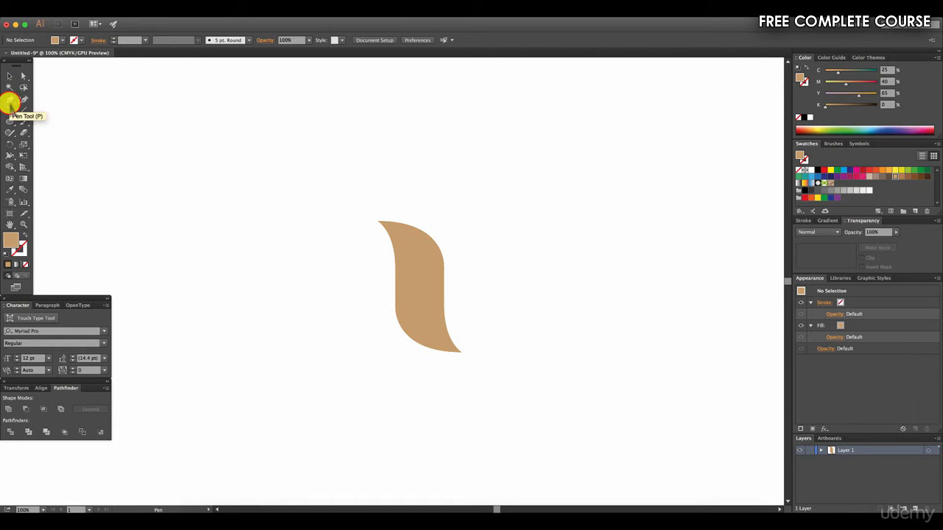
drag(523, 284, 524, 311)
click(525, 307)
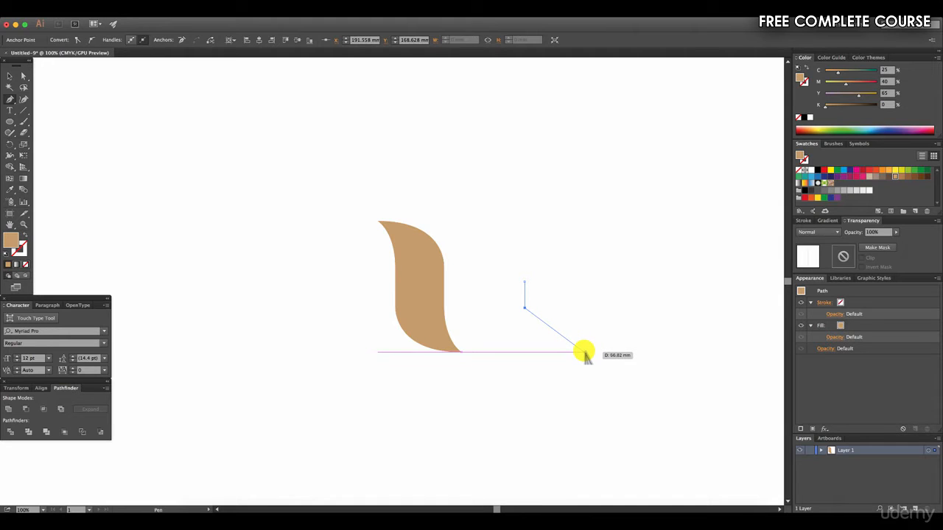
click(584, 353)
drag(584, 353, 637, 361)
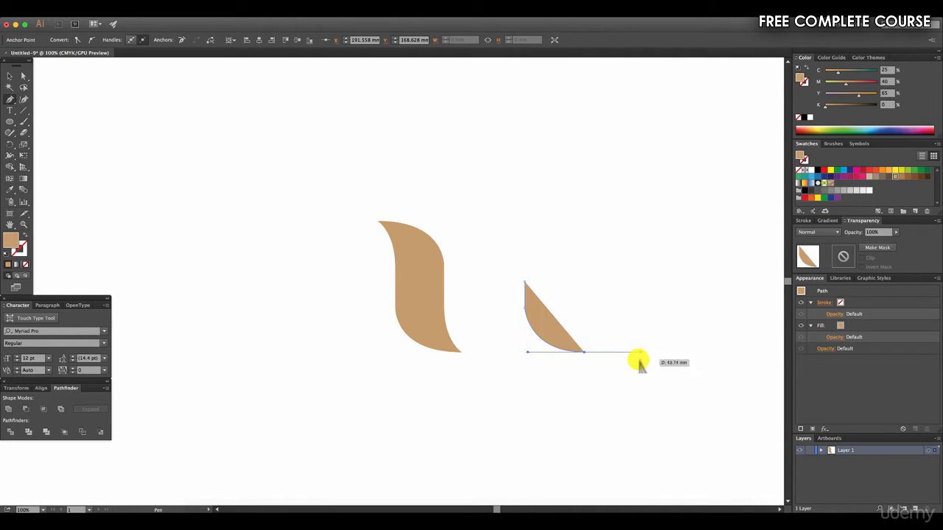
click(584, 353)
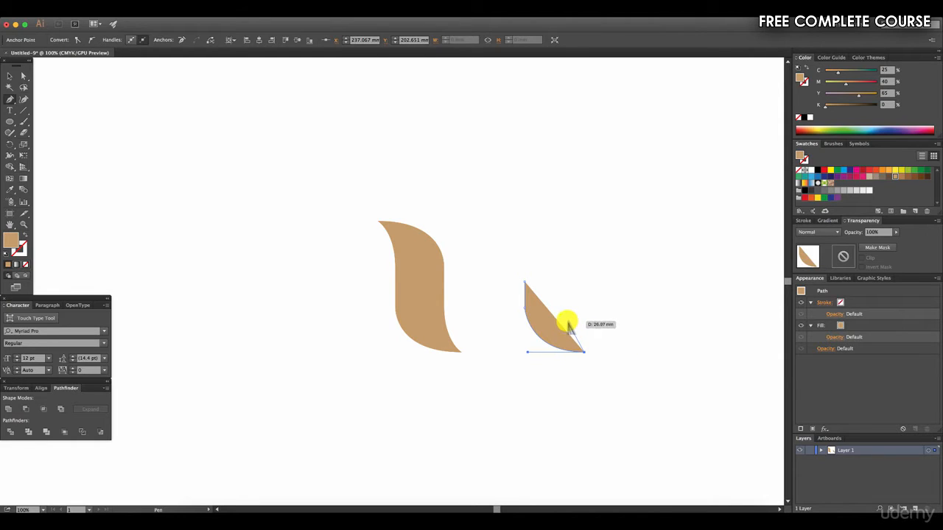
Add the inner curve and close the half-strand path with a flat top edge, making it about 45.5 by 54 mm
drag(565, 315, 566, 289)
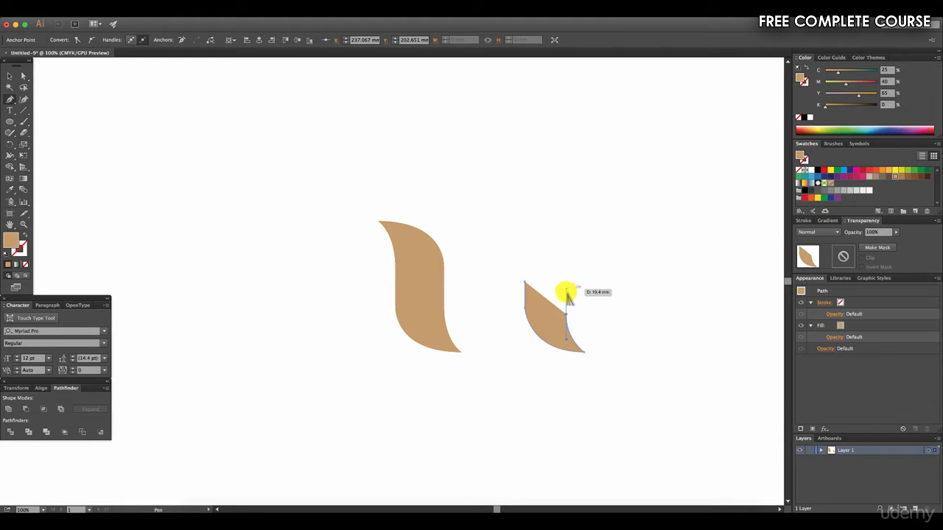
click(566, 315)
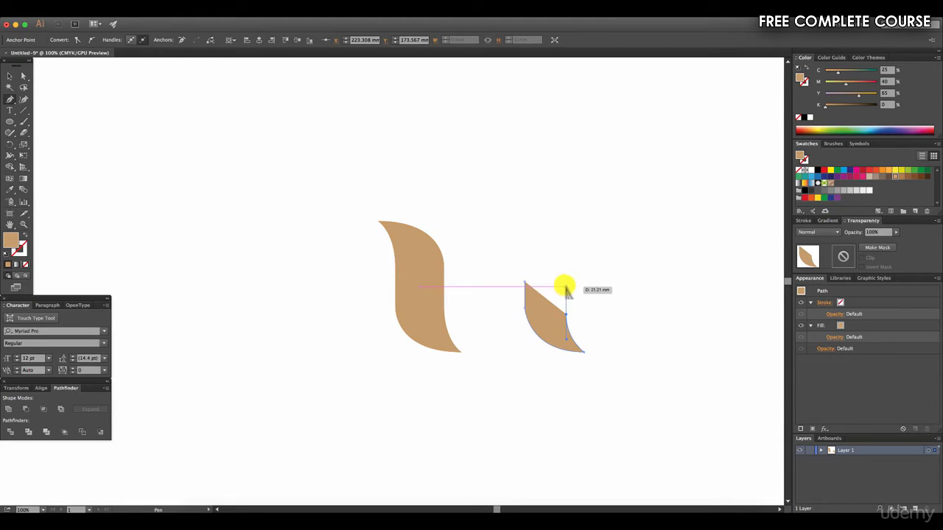
click(566, 282)
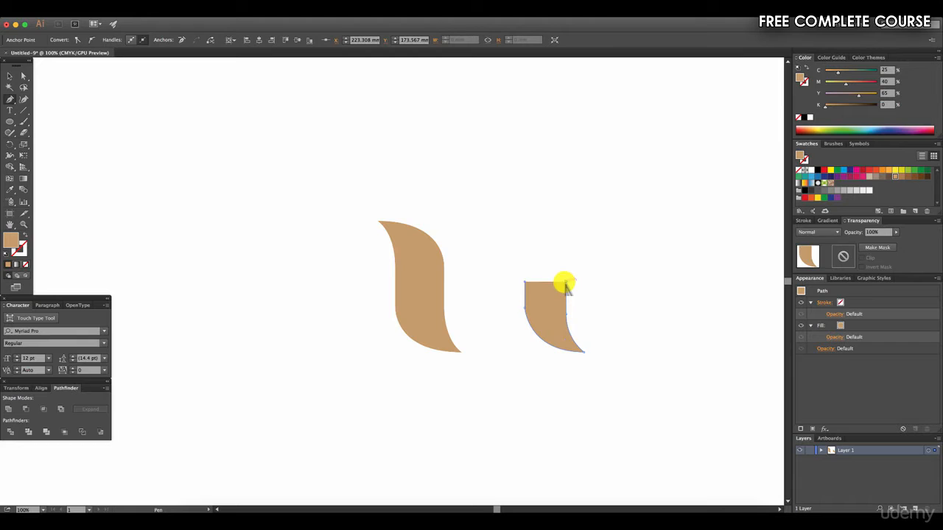
click(522, 282)
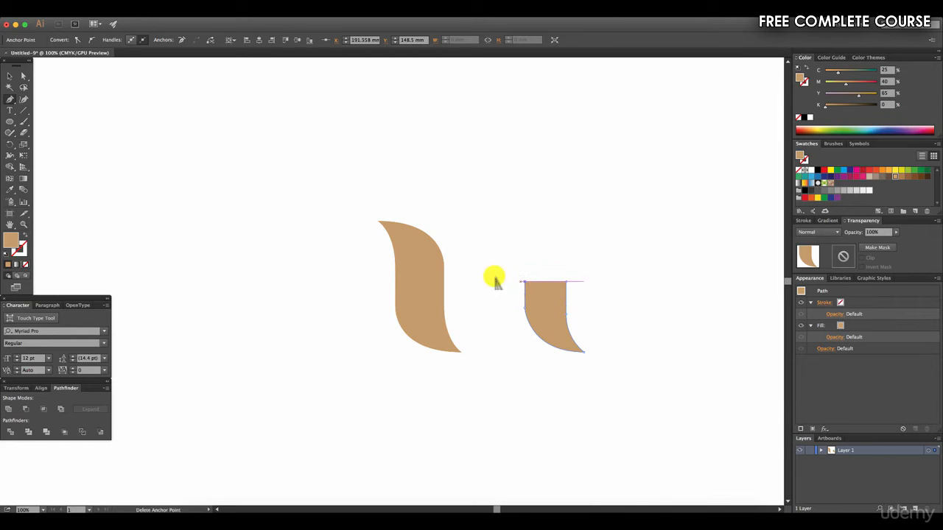
click(9, 76)
click(392, 349)
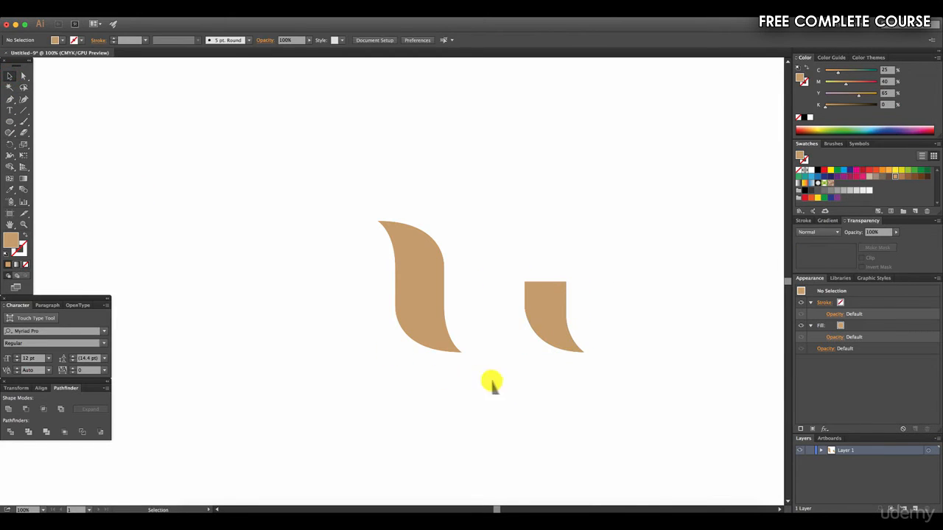
Duplicate the half-strand directly above the original and reflect the copy across the horizontal axis
click(550, 314)
drag(548, 314, 547, 226)
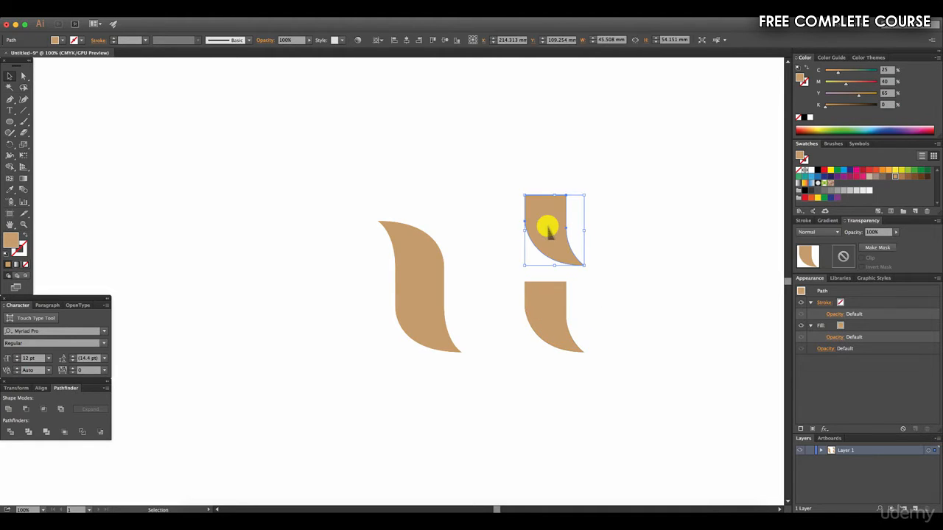
right_click(547, 228)
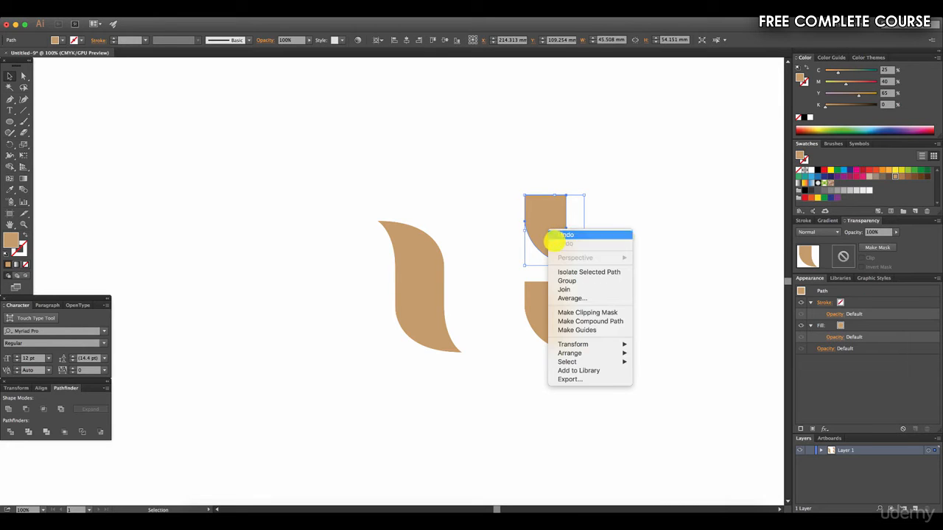
mouse_move(605, 344)
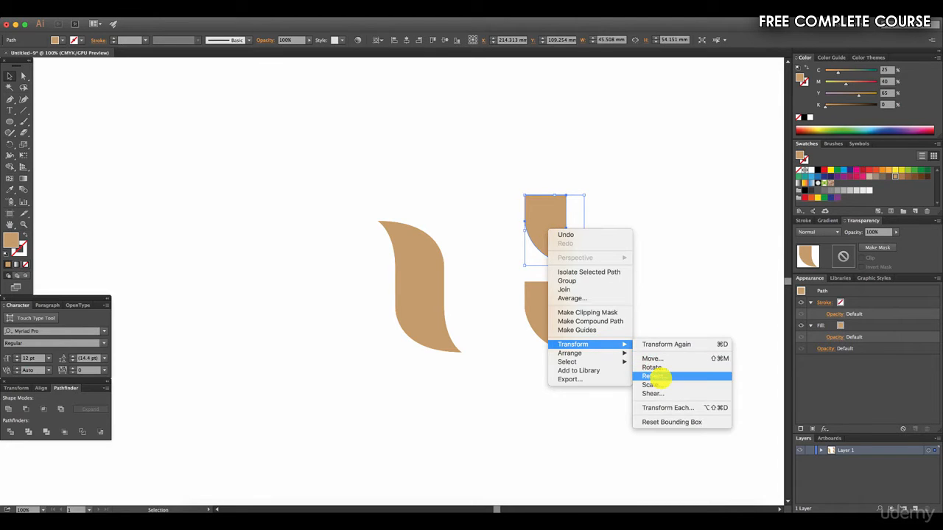
click(654, 376)
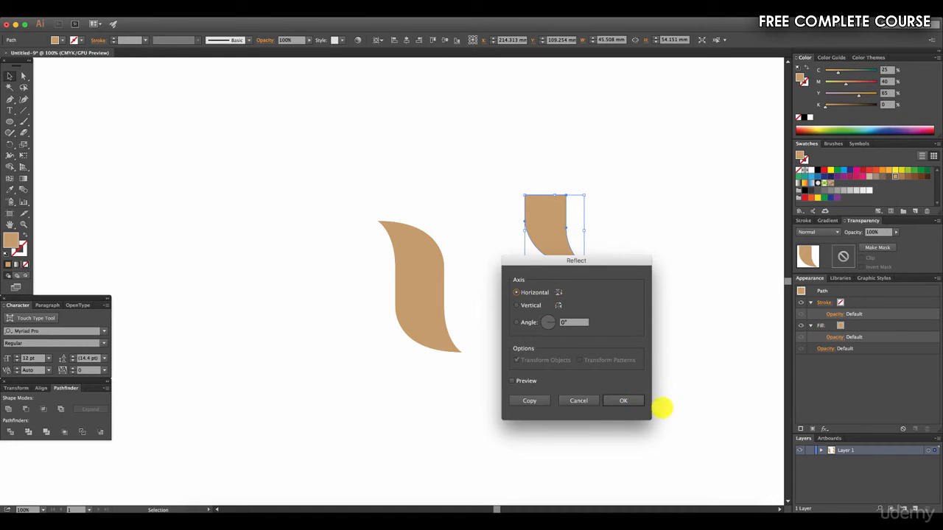
click(633, 401)
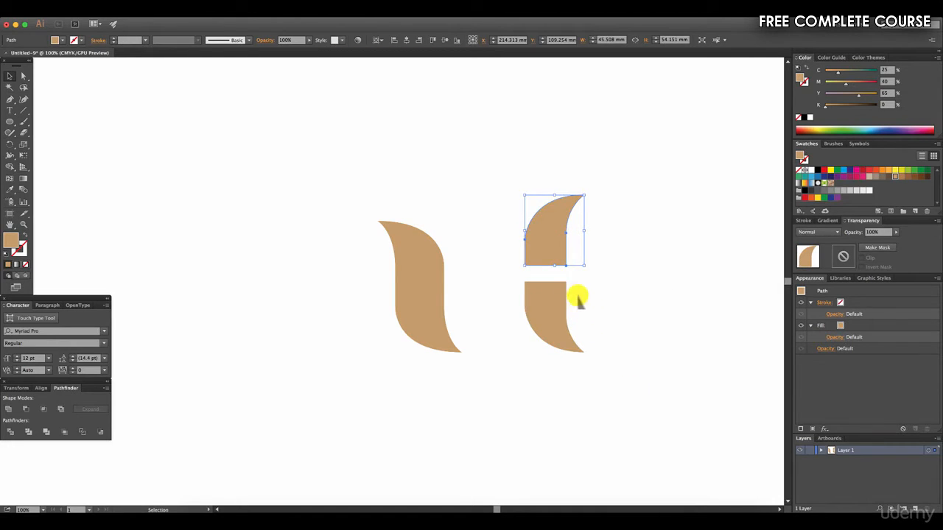
Reflect the upper half-strand across the vertical axis so its tip points the opposite way
right_click(551, 254)
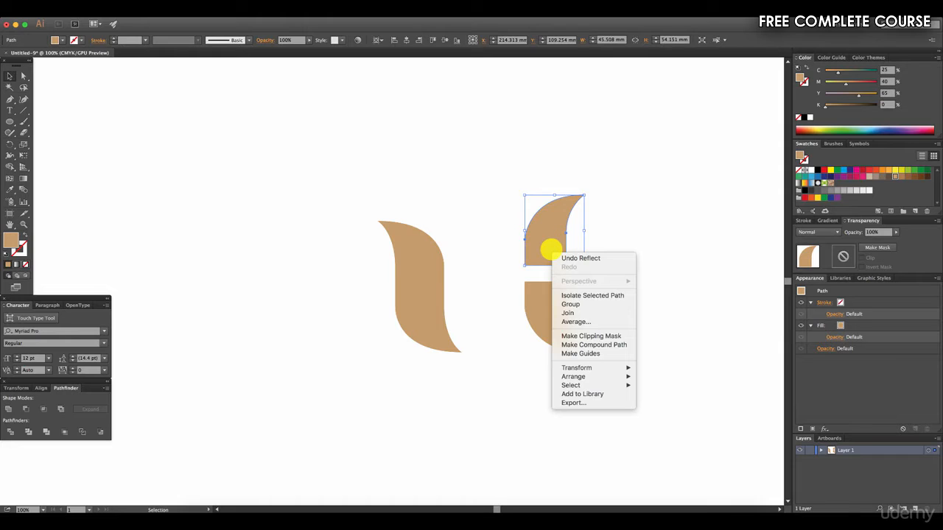
mouse_move(606, 368)
click(678, 393)
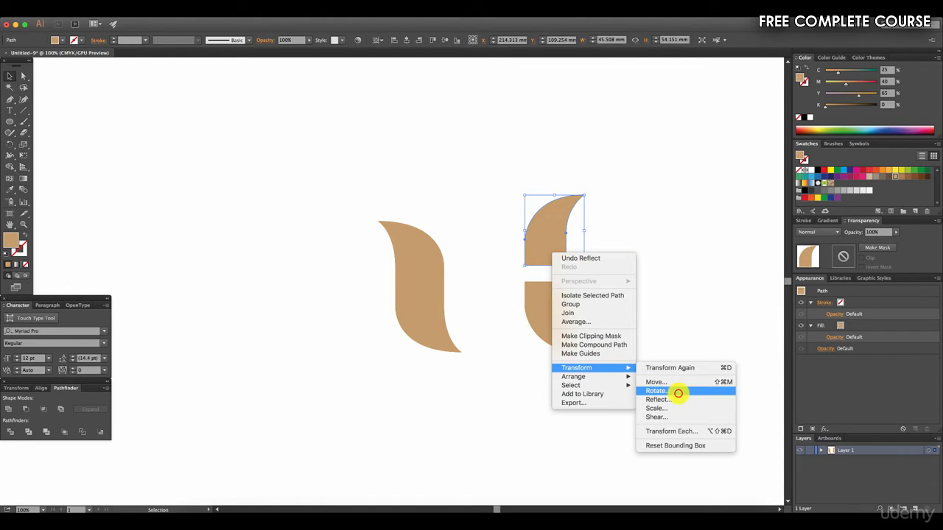
click(678, 399)
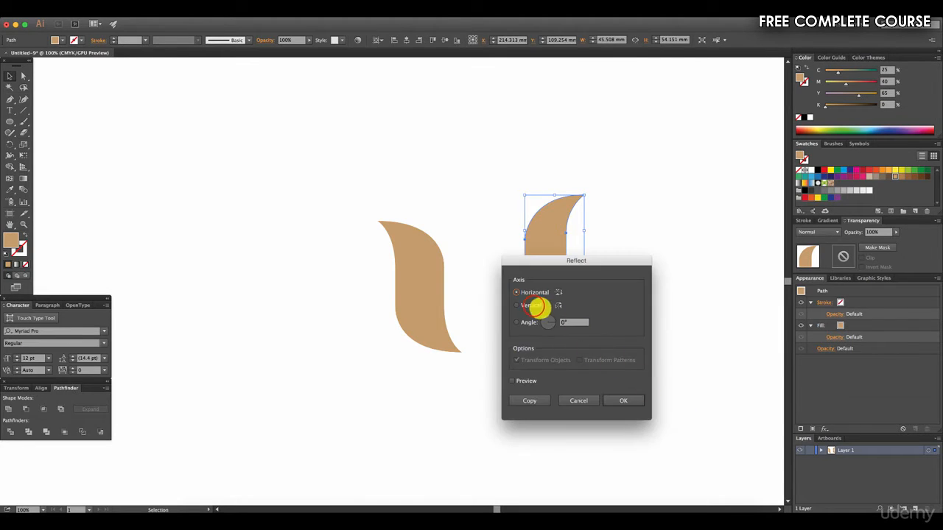
click(536, 306)
click(626, 401)
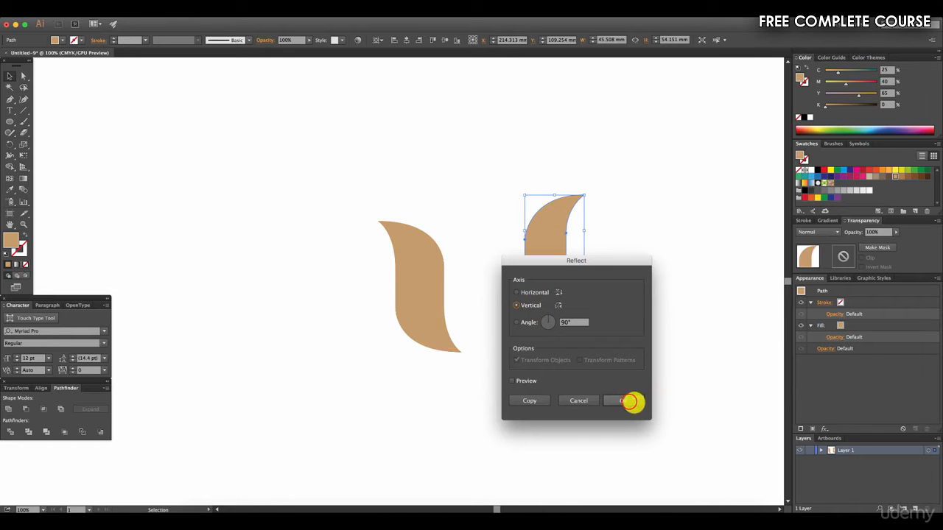
click(636, 320)
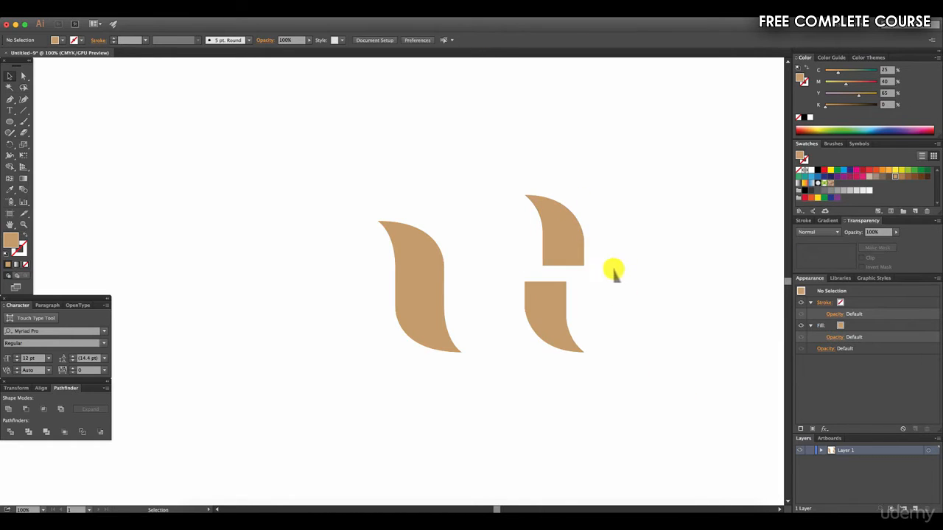
Move the upper half-strand onto the lower one so their flat edges meet and straight sides align
drag(583, 259, 565, 279)
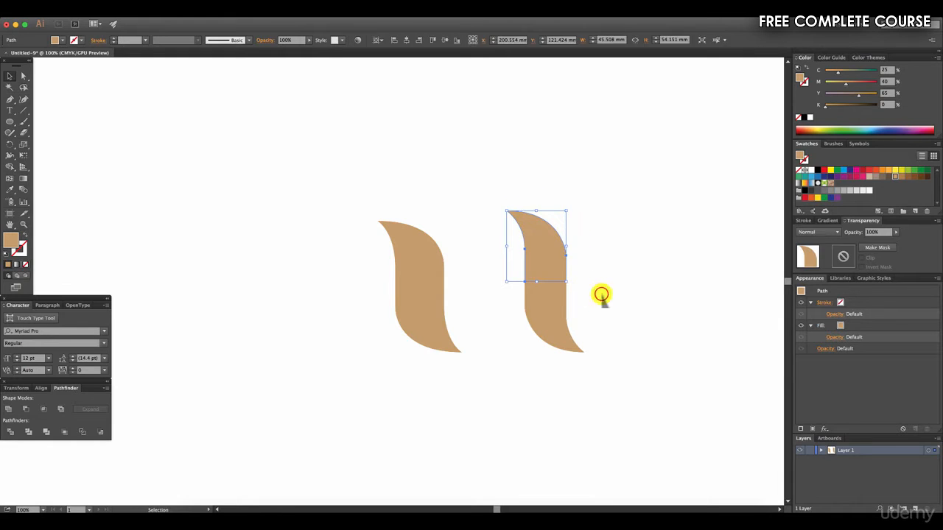
click(601, 294)
click(553, 255)
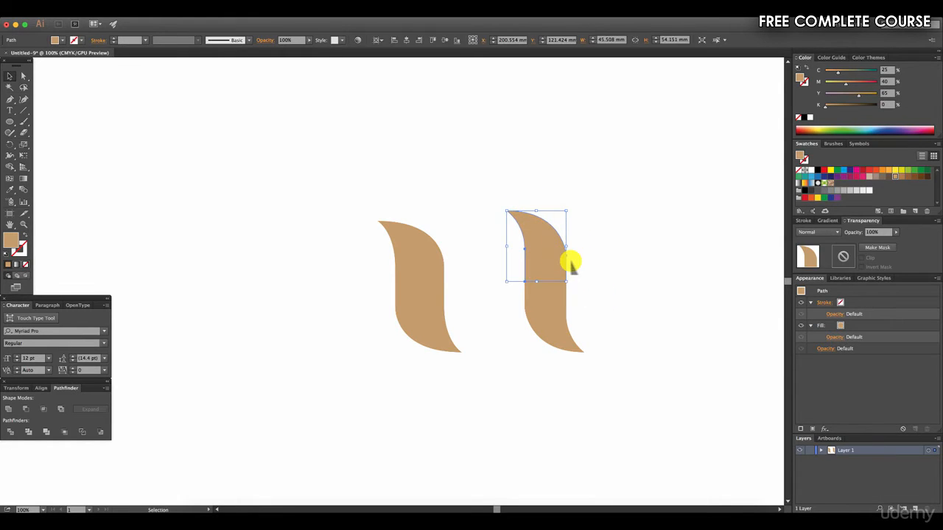
Nudge the upper half-strand straight down to overlap the lower one until the combined shape is about 98 mm tall
key(Down)
key(Down)
key(Down)
key(Down)
key(Down)
key(Down)
key(Down)
key(Down)
key(Down)
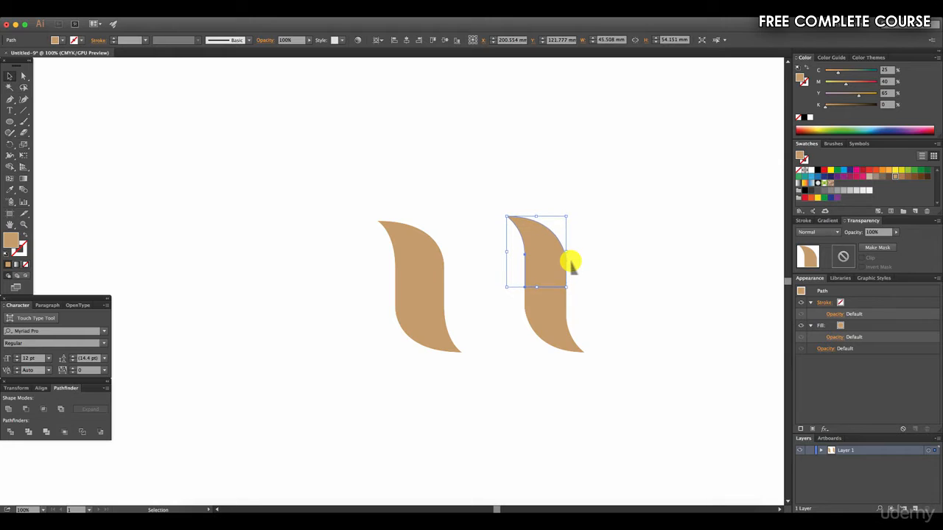
key(Down)
key(Down)
key(Down)
key(Down)
key(Down)
key(Down)
key(Down)
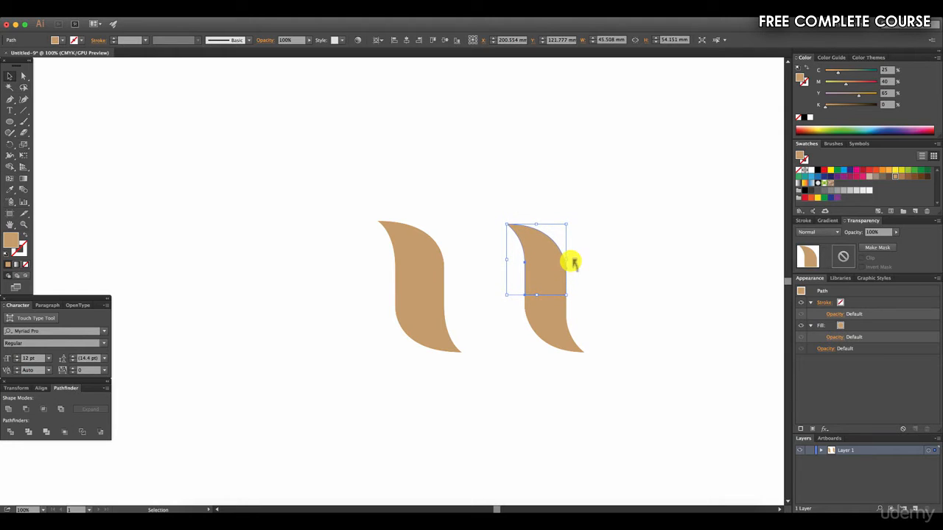
Make a compound shape from the two overlapping strand halves and expand it into a single path
drag(625, 385, 497, 202)
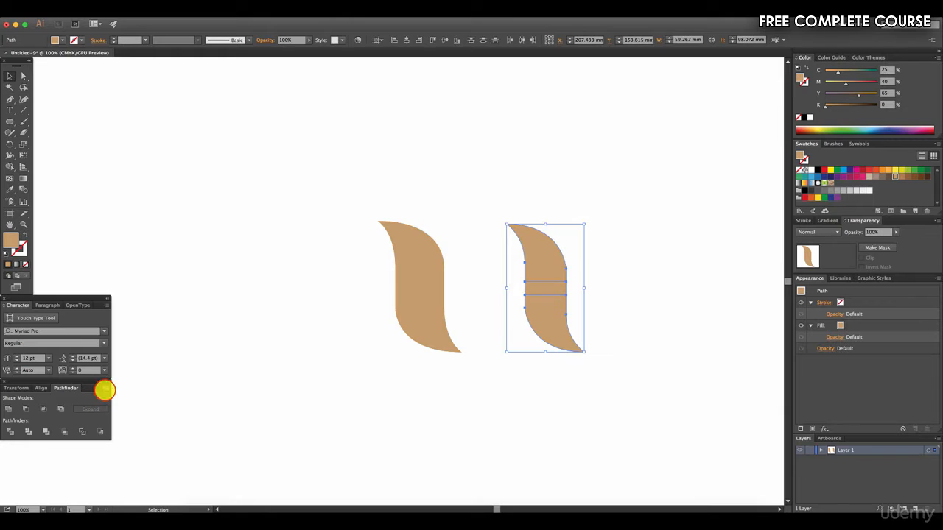
click(104, 389)
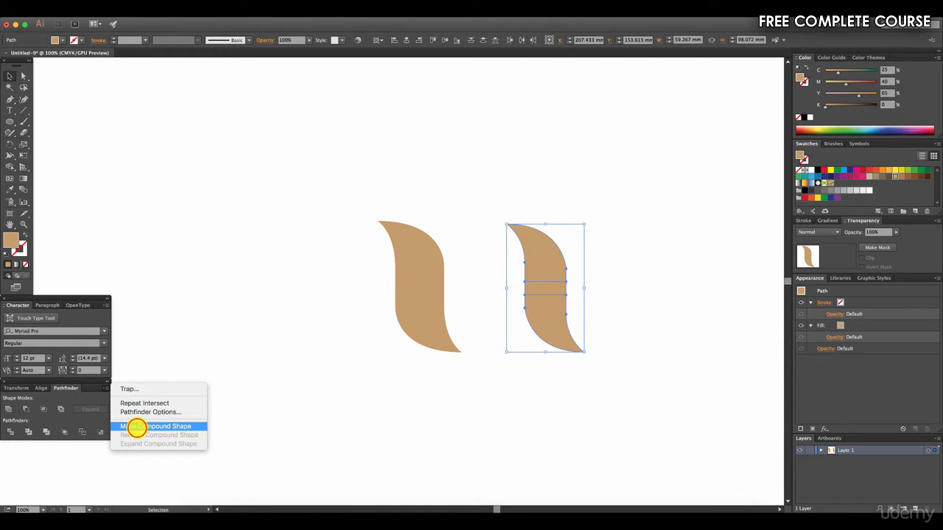
click(136, 427)
click(96, 410)
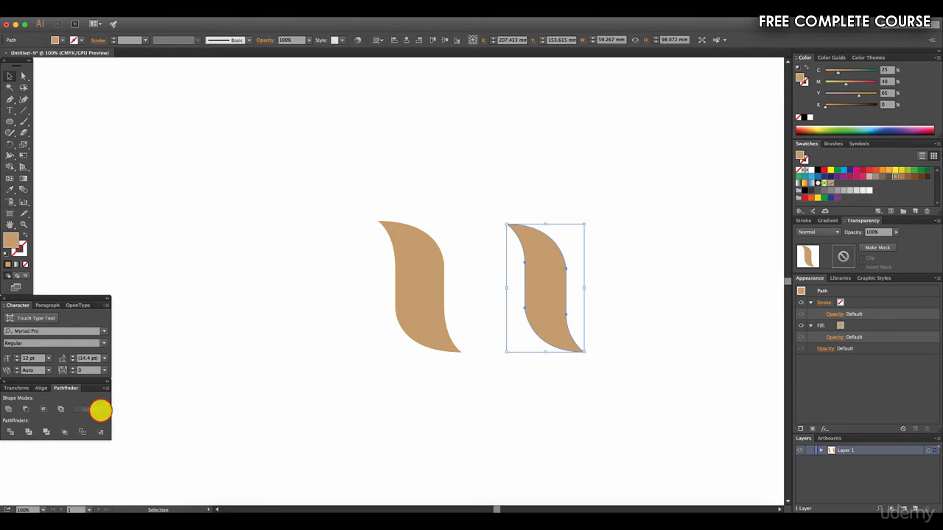
click(564, 440)
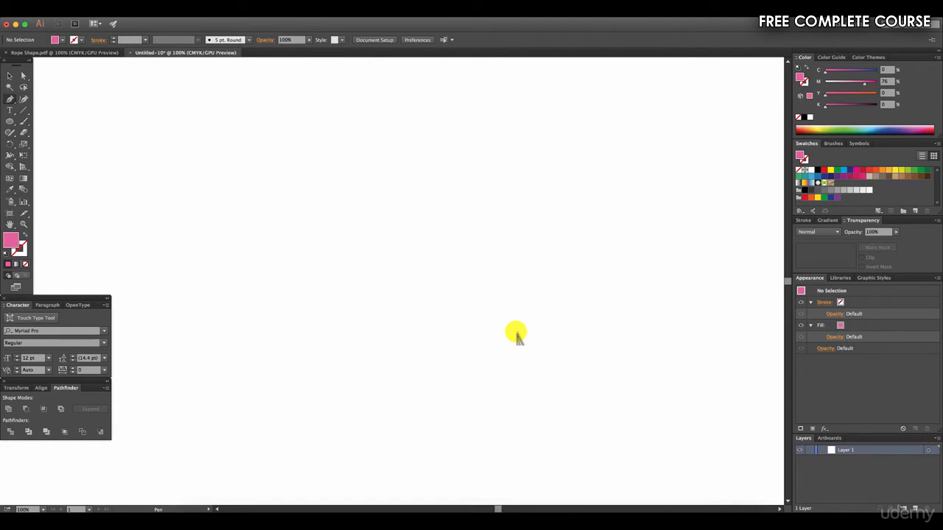
In the new document, draw a pink half-petal about 21.5 by 83 mm with a curved outer side and a straight vertical edge
click(408, 193)
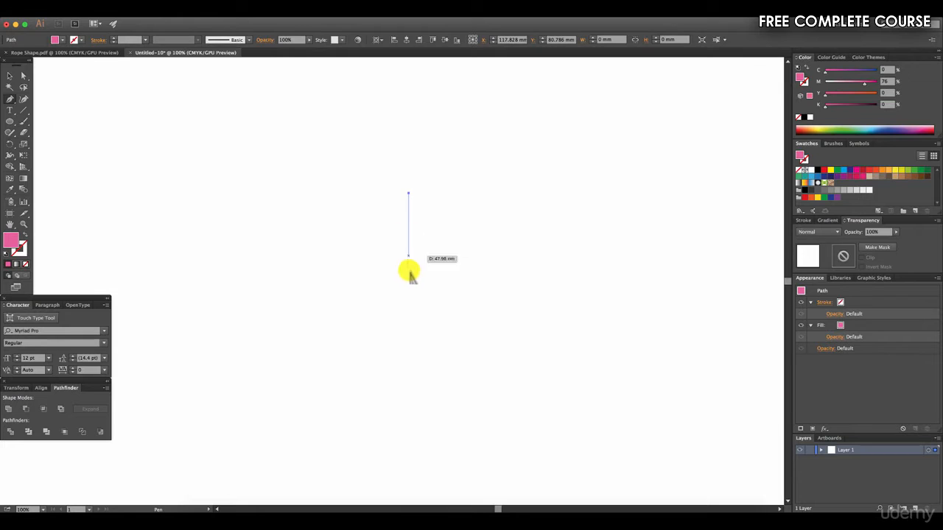
click(409, 302)
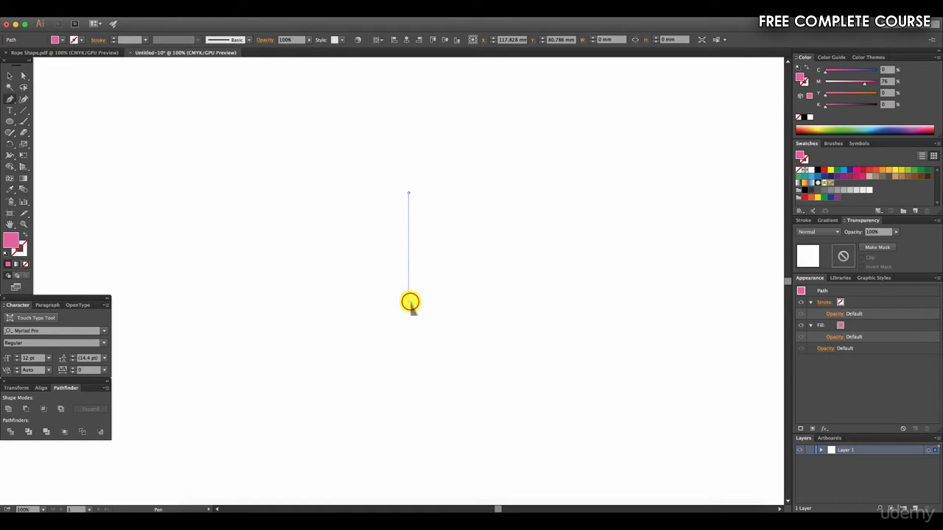
drag(410, 302, 471, 340)
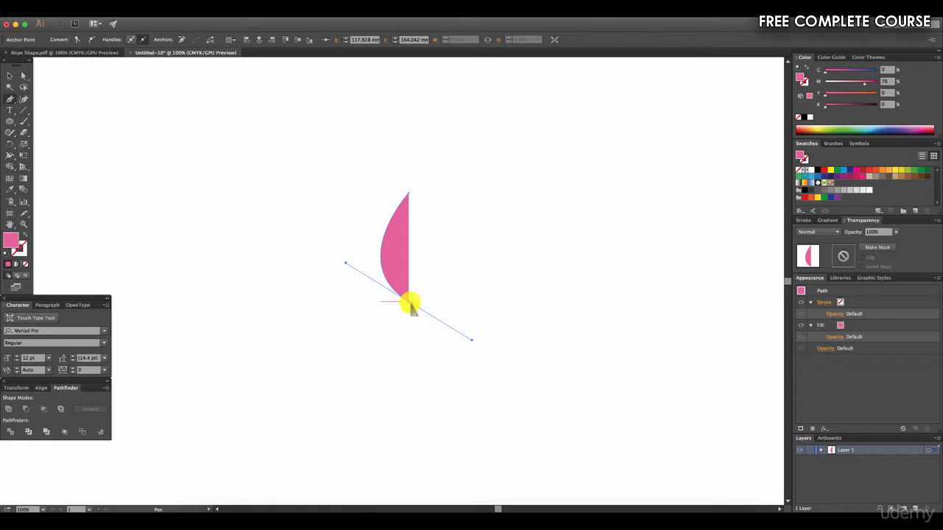
click(407, 301)
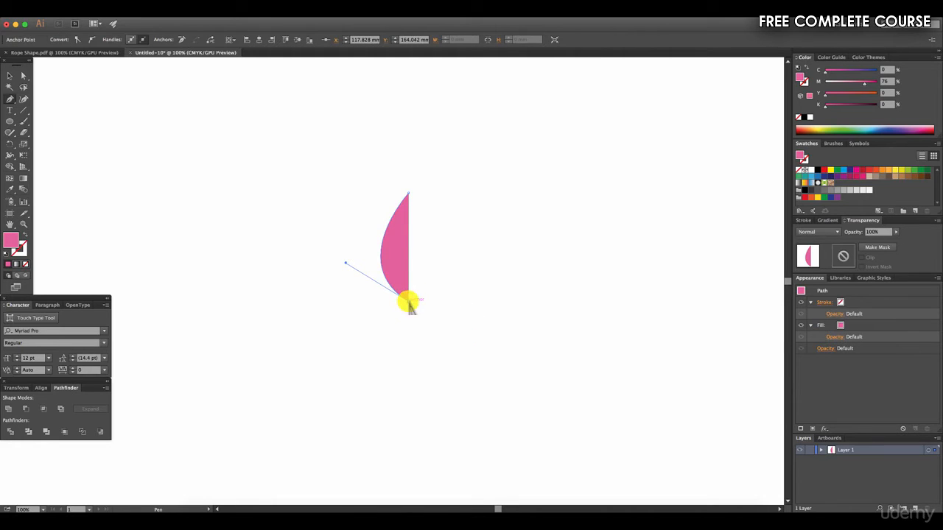
click(407, 195)
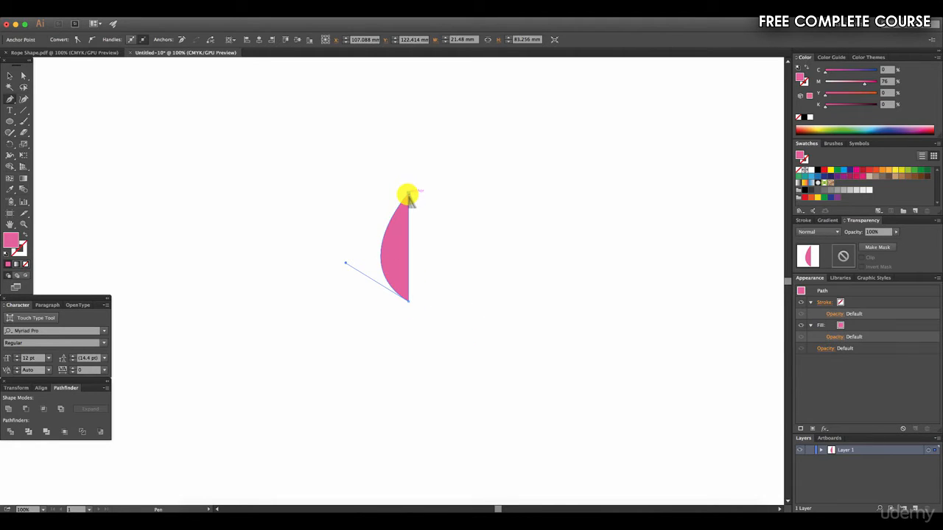
click(9, 76)
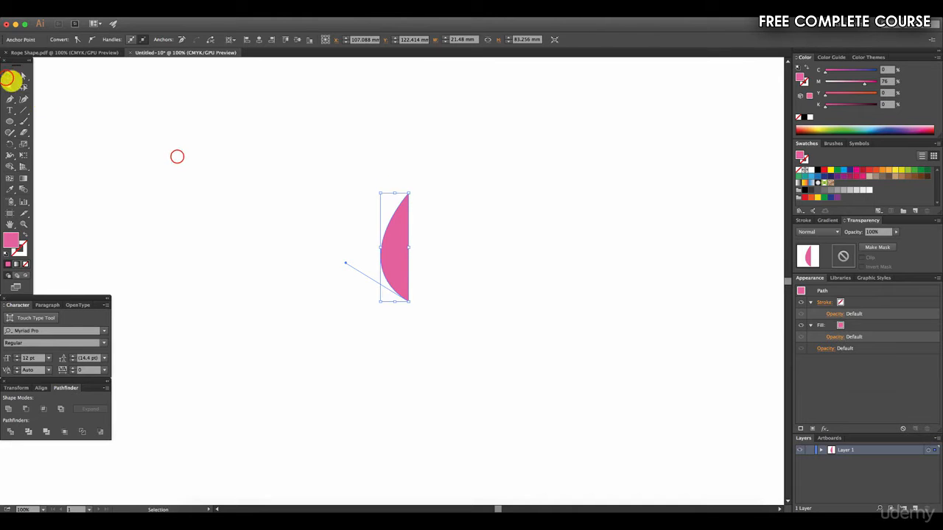
click(356, 254)
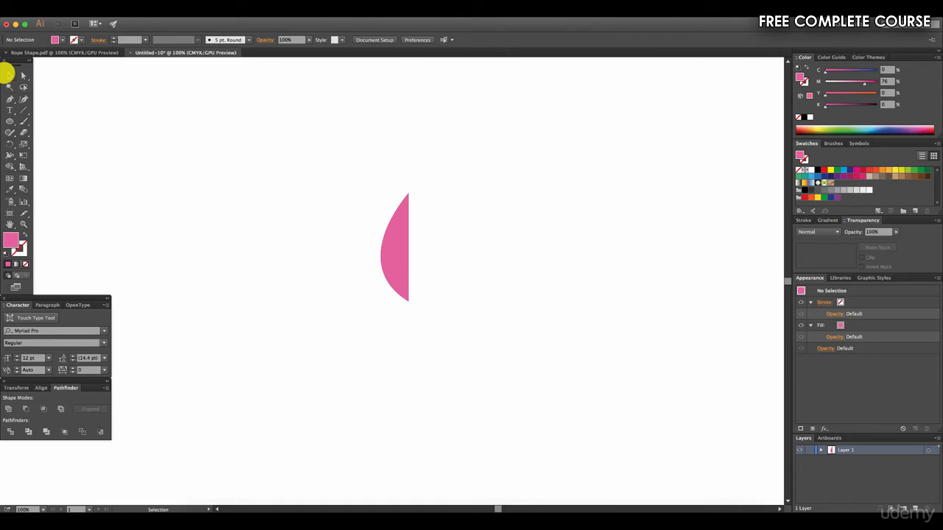
Duplicate the pink half-petal horizontally to the right and reflect the copy across the vertical axis
drag(388, 250, 435, 253)
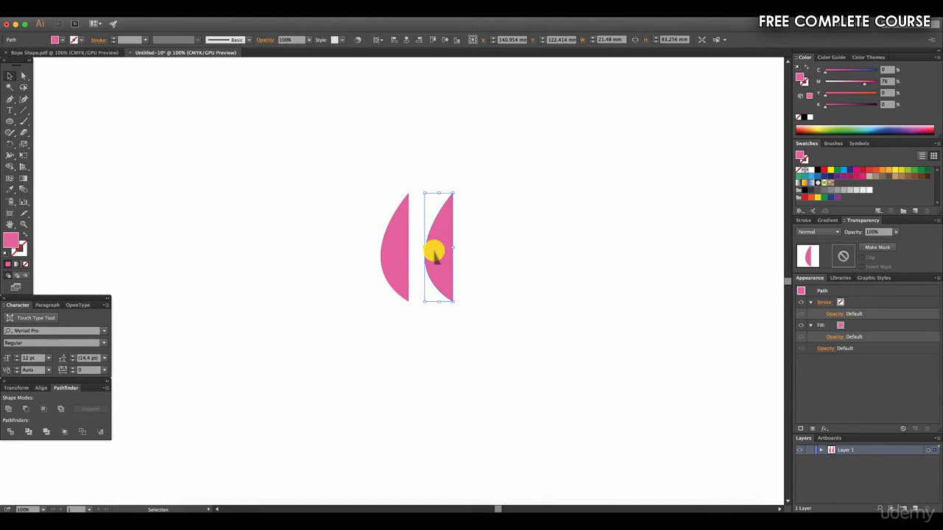
right_click(435, 253)
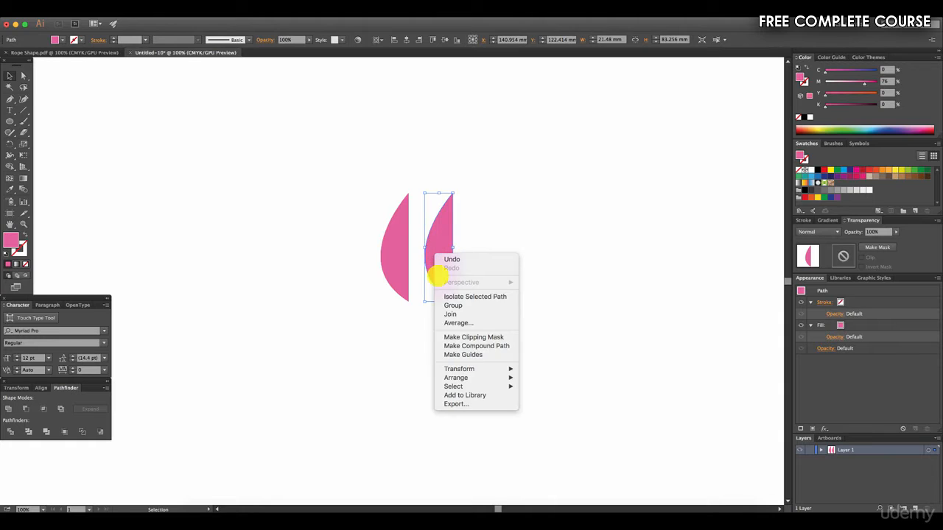
mouse_move(508, 368)
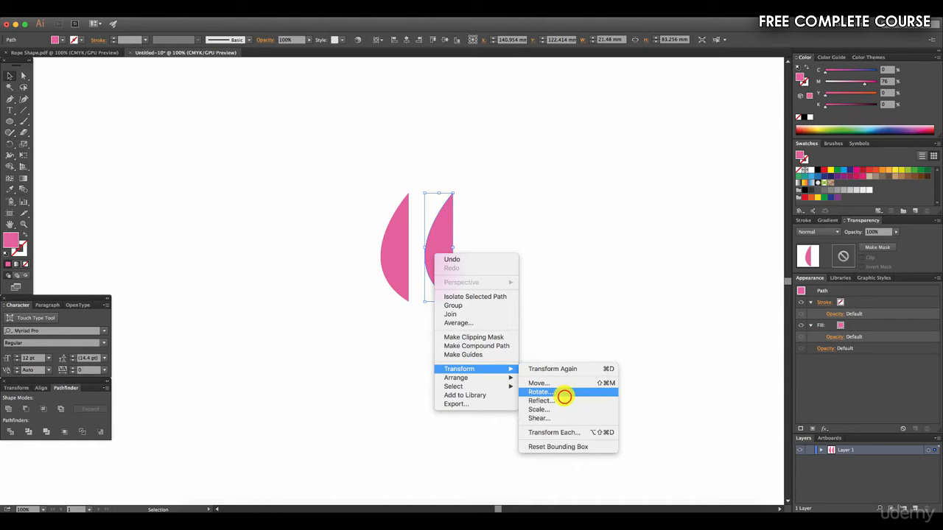
click(564, 396)
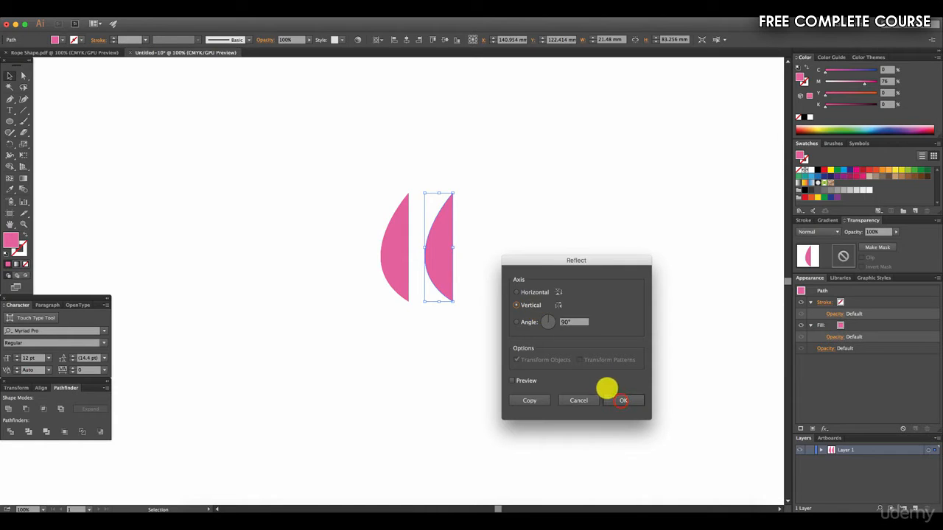
click(622, 400)
click(542, 266)
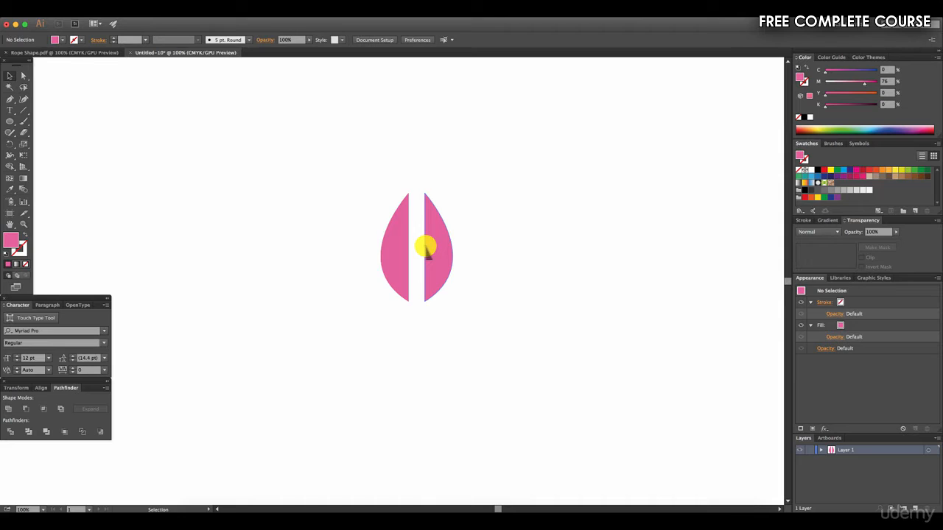
Move the mirrored half-petal horizontally until its straight edge meets the straight edge of the original half
drag(427, 249, 409, 253)
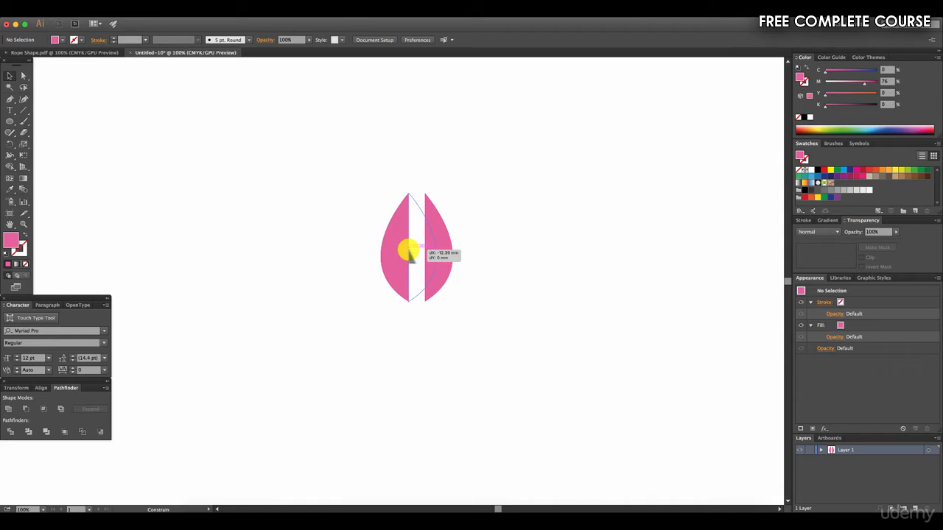
drag(409, 253, 407, 247)
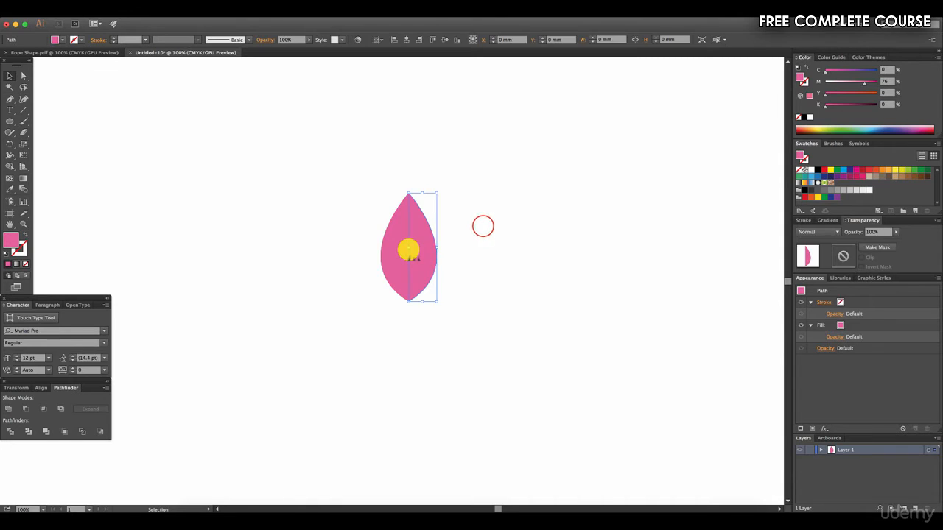
click(482, 225)
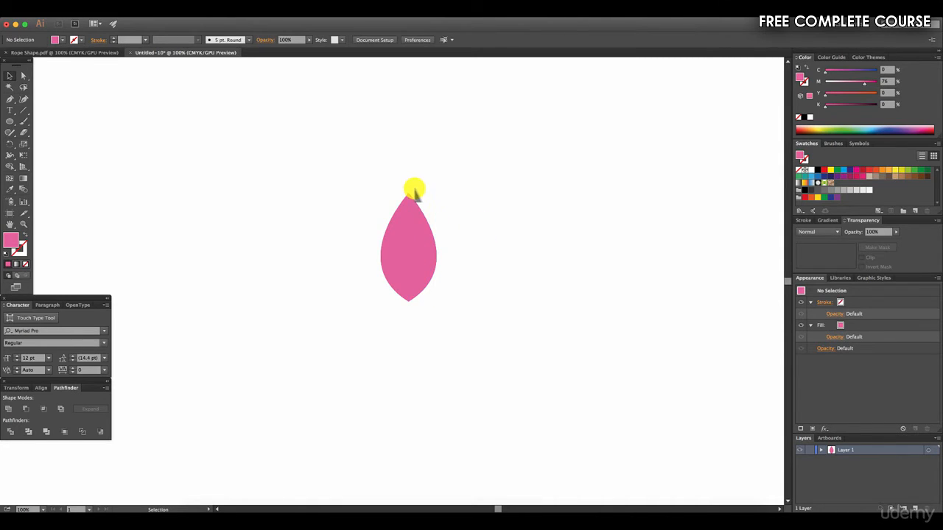
Make a compound shape from the two petal halves and expand it into a single path
drag(519, 351, 282, 150)
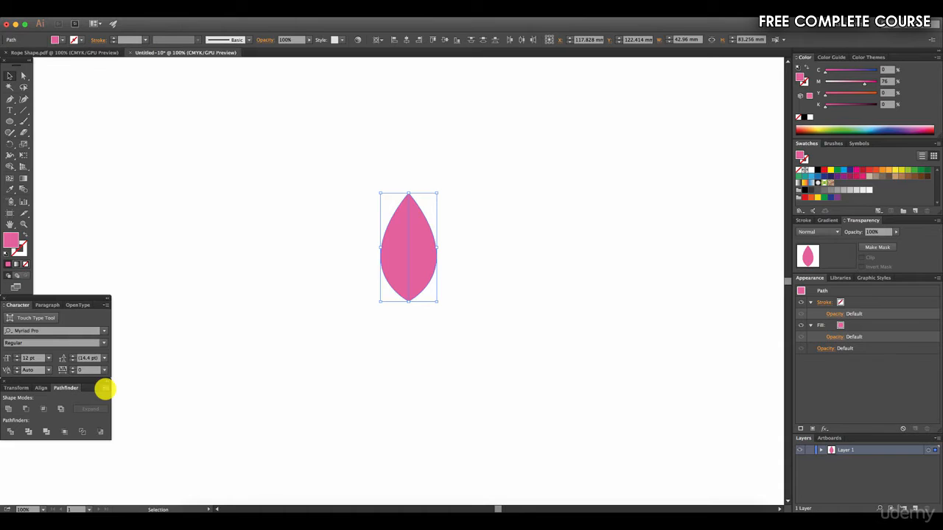
click(106, 388)
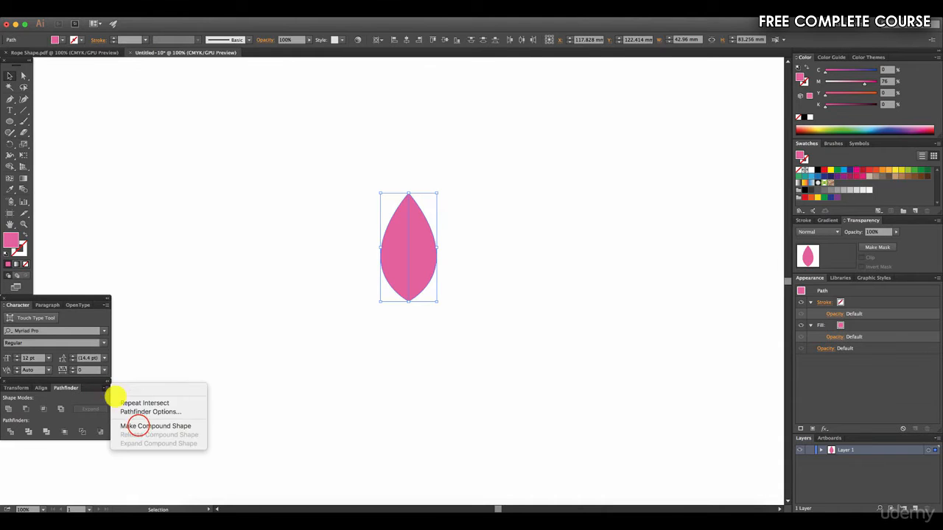
click(138, 426)
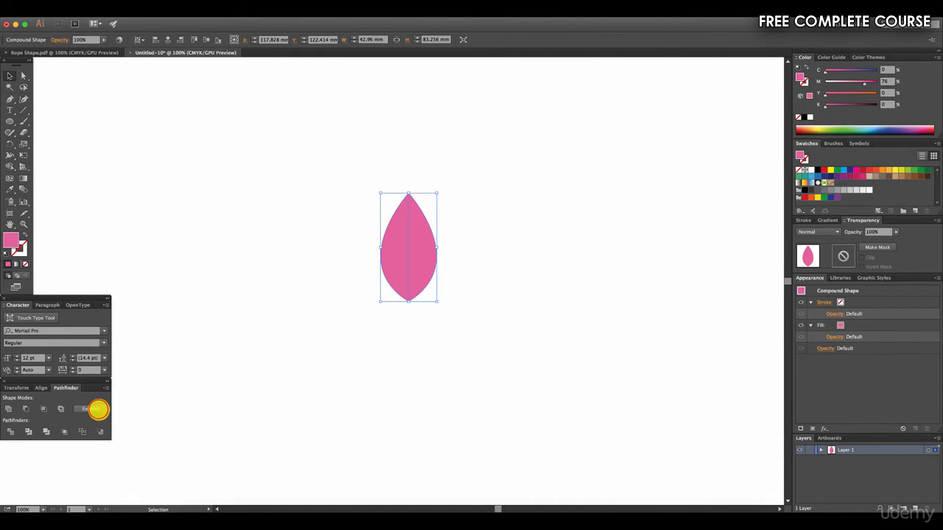
click(98, 410)
key(super+z)
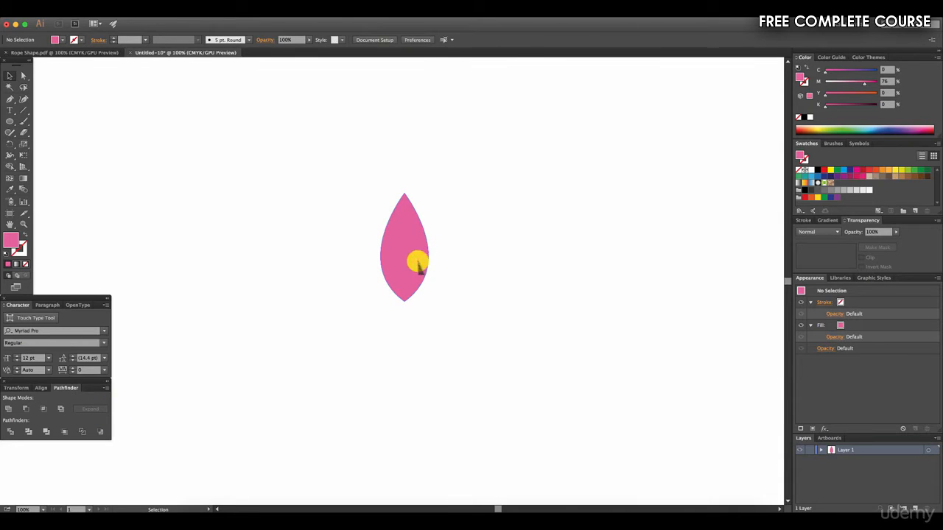
Move the merged petal up and to the right and scale it down proportionally to about 25 by 57 mm
drag(418, 259, 458, 193)
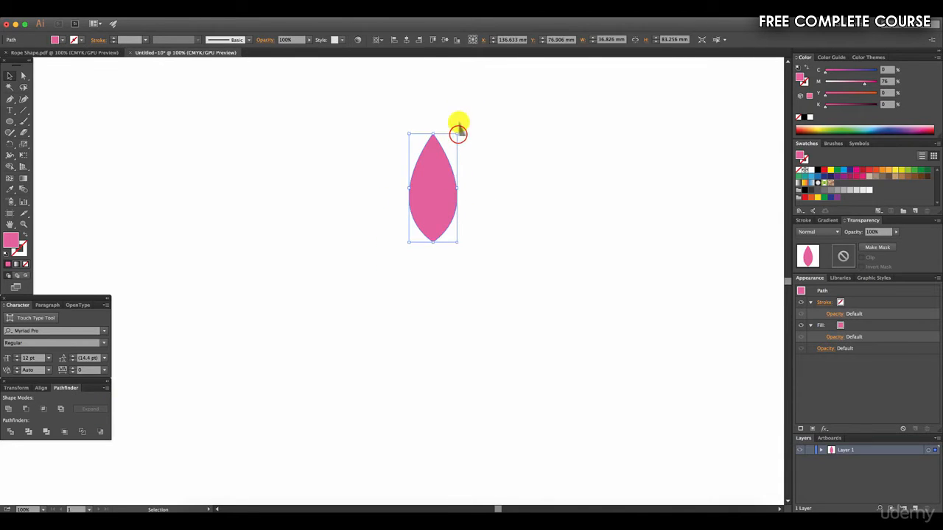
drag(457, 133, 450, 169)
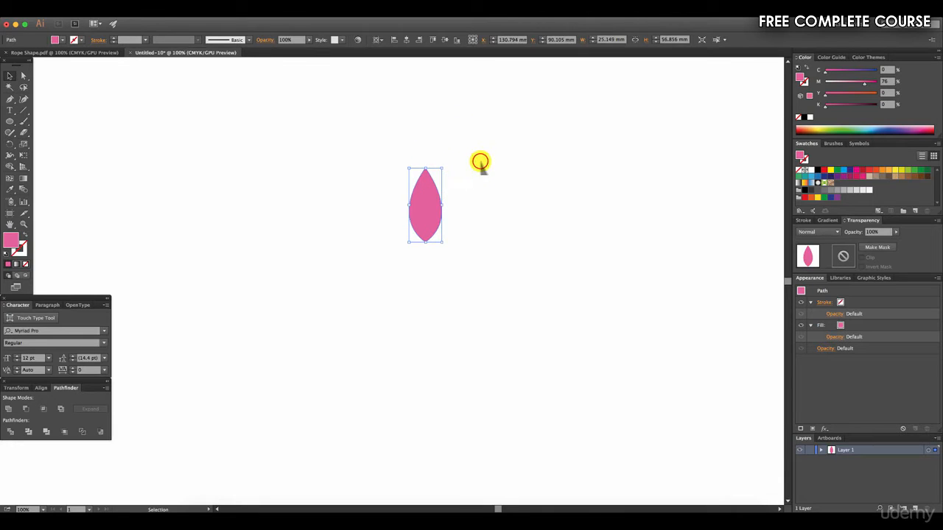
click(481, 161)
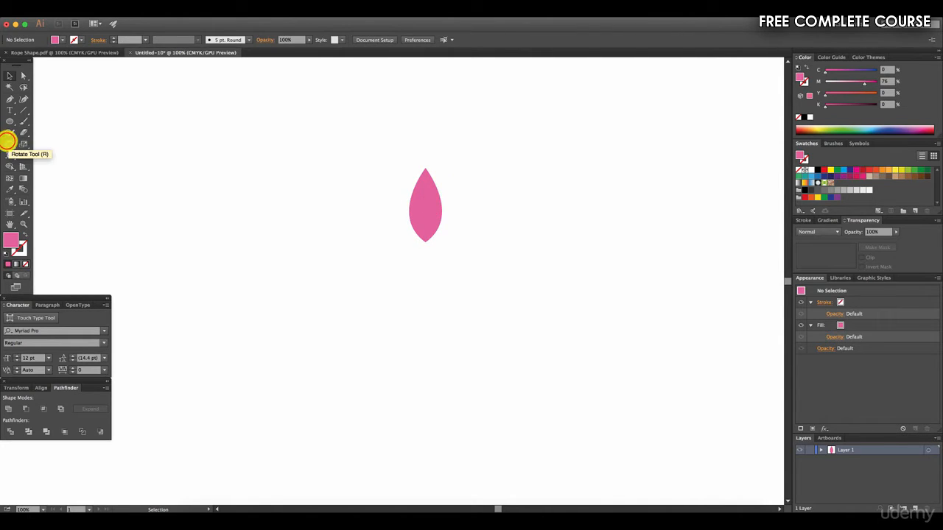
Set the rotation centre just below the petal's lower tip and rotate a copy of the petal 45° clockwise
click(7, 142)
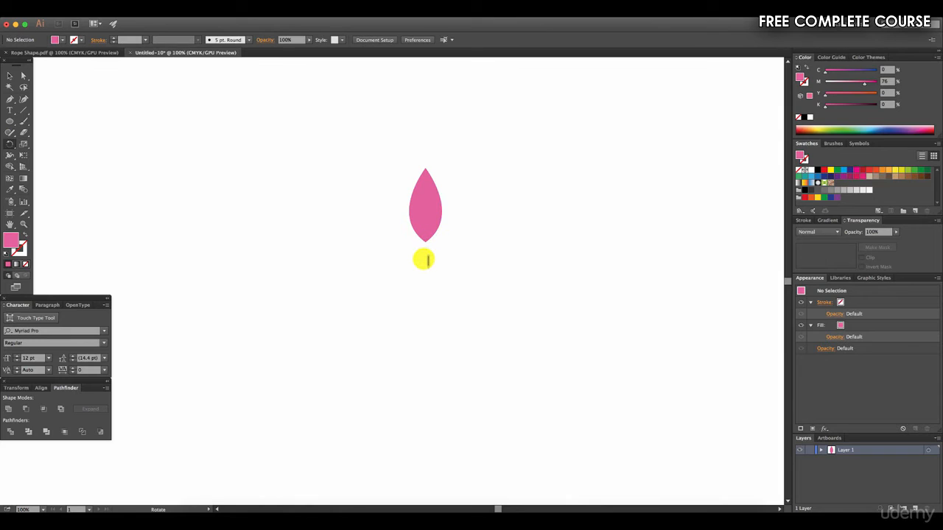
click(425, 260)
click(441, 210)
click(424, 263)
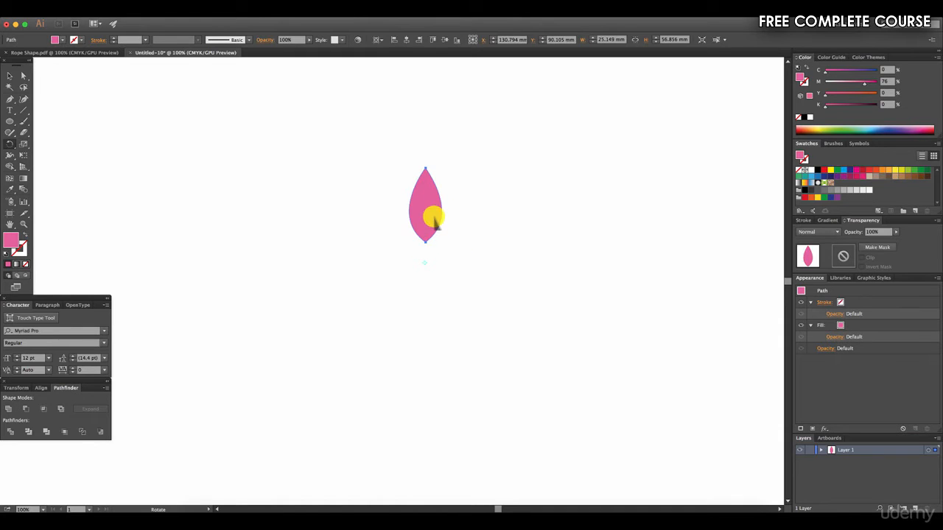
drag(434, 218, 464, 233)
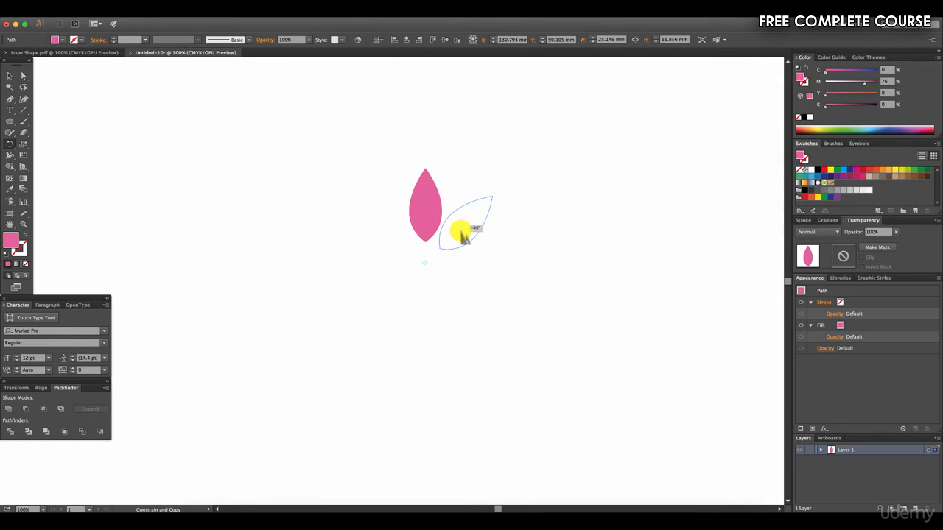
drag(463, 234, 460, 230)
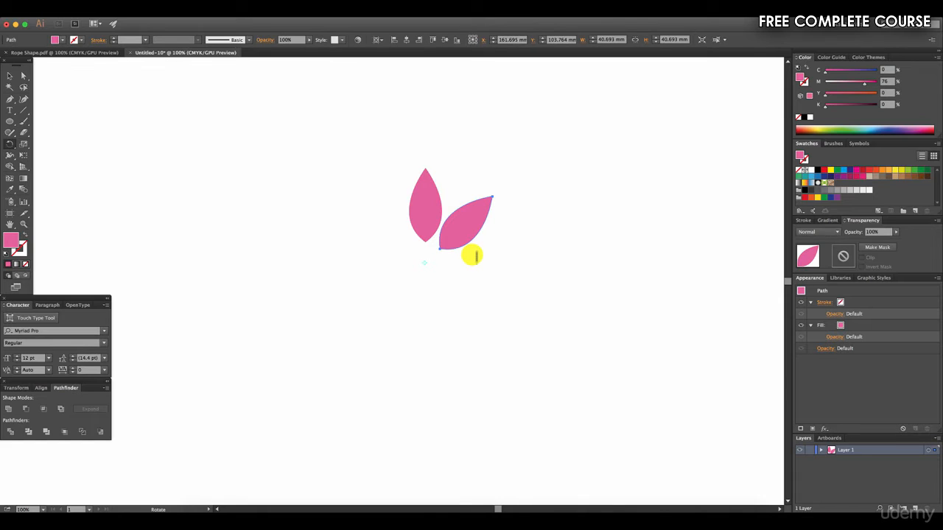
Repeat the 45° rotated copy around the same centre until eight petals form a complete flower
key(super+d)
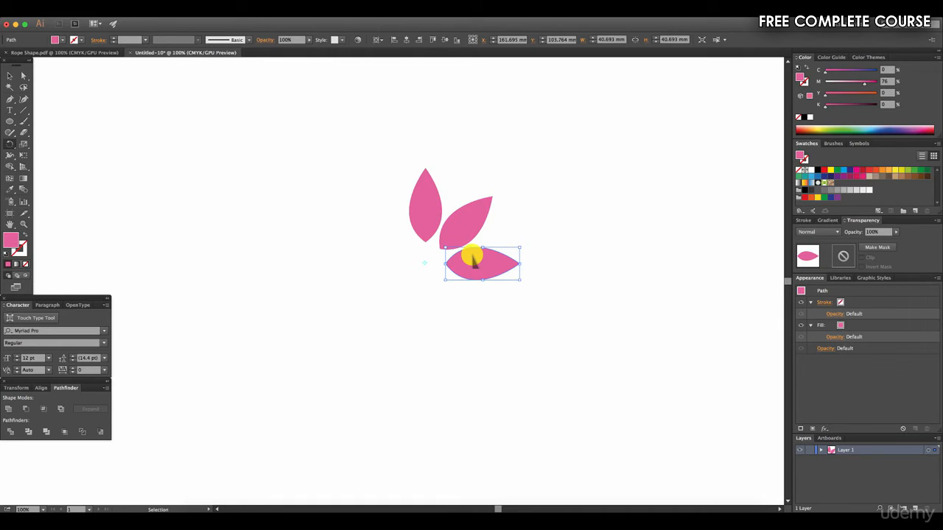
key(r)
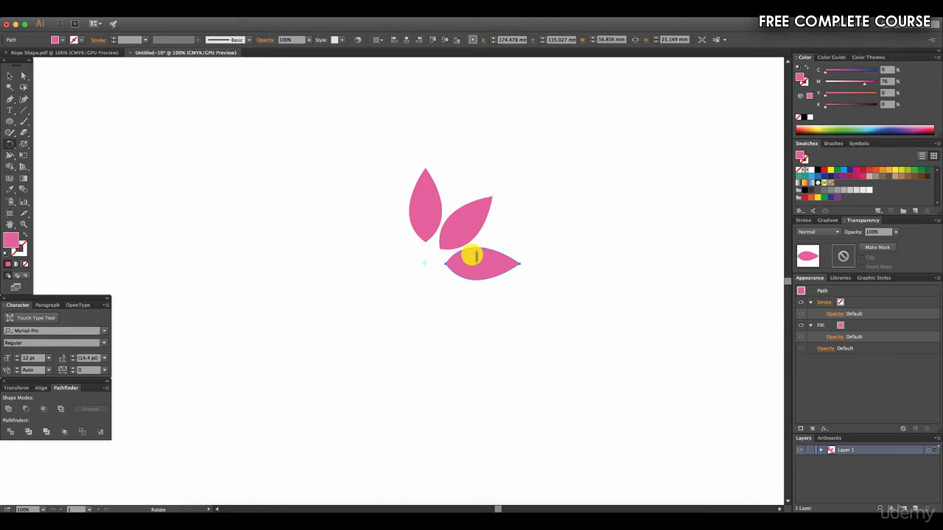
key(super+d)
key(super+d)
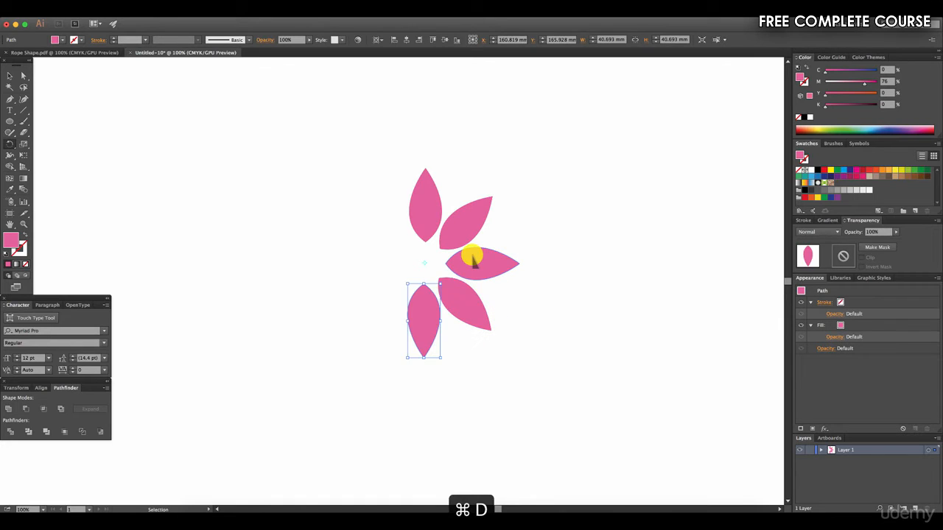
key(super+d)
key(super+d)
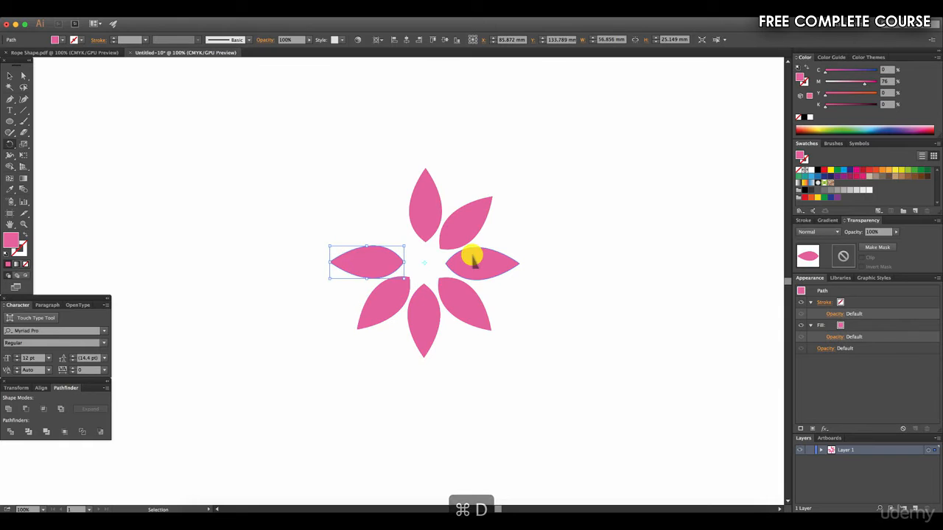
key(super+d)
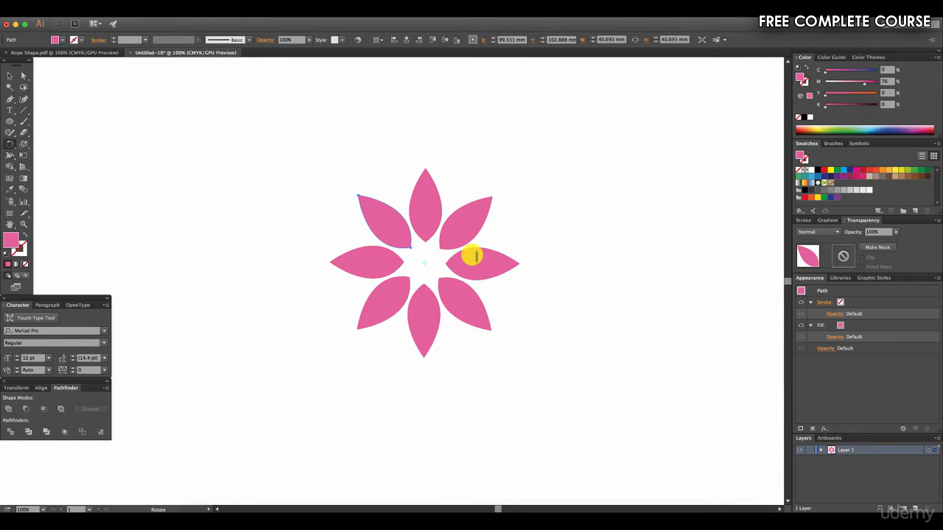
key(v)
click(661, 206)
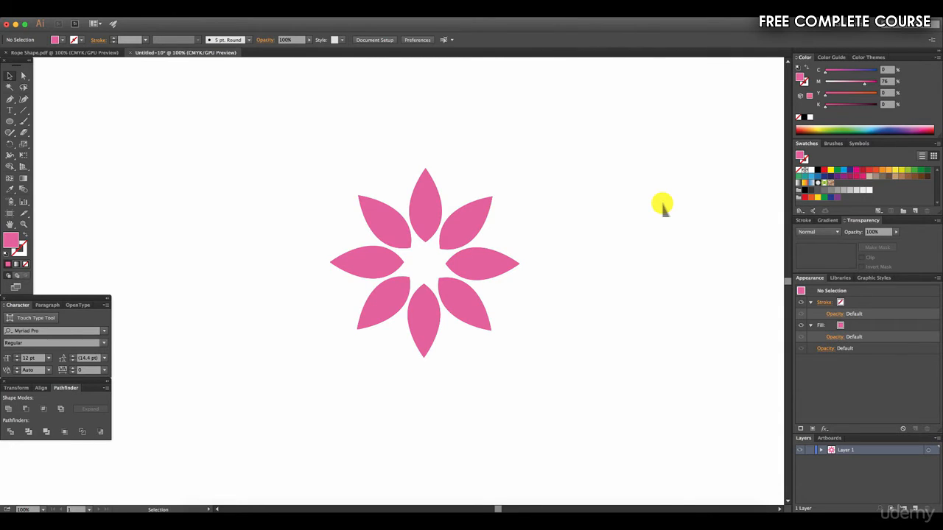
Group the eight petals and scale the flower down proportionally to about 80.5 mm wide
drag(564, 370, 304, 130)
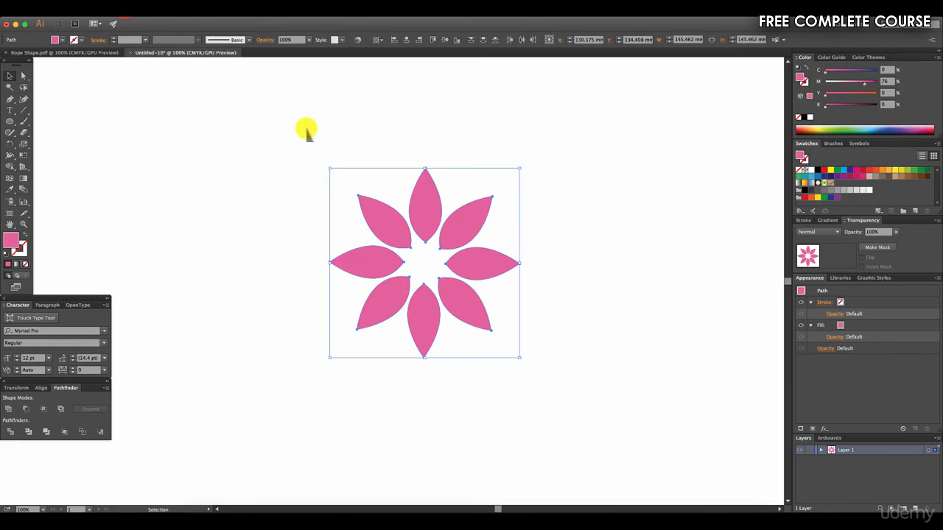
click(124, 11)
click(144, 44)
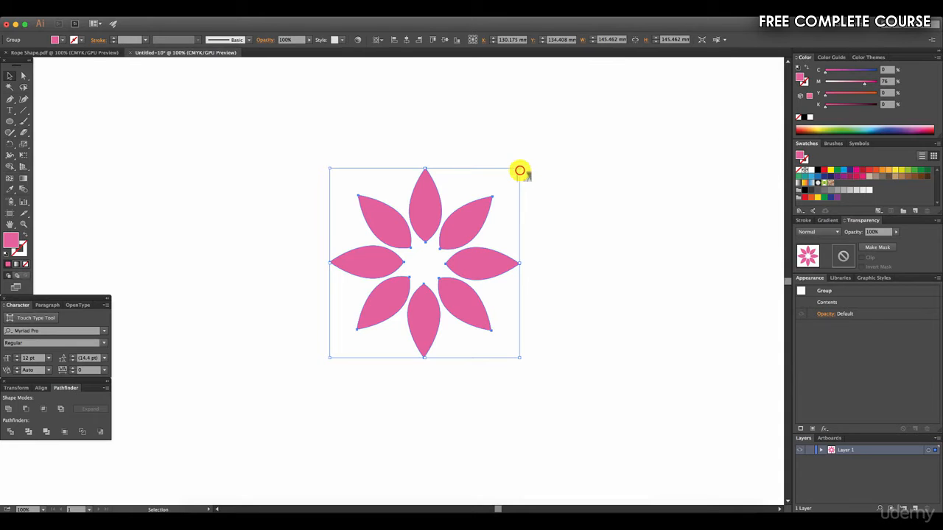
drag(520, 172, 446, 259)
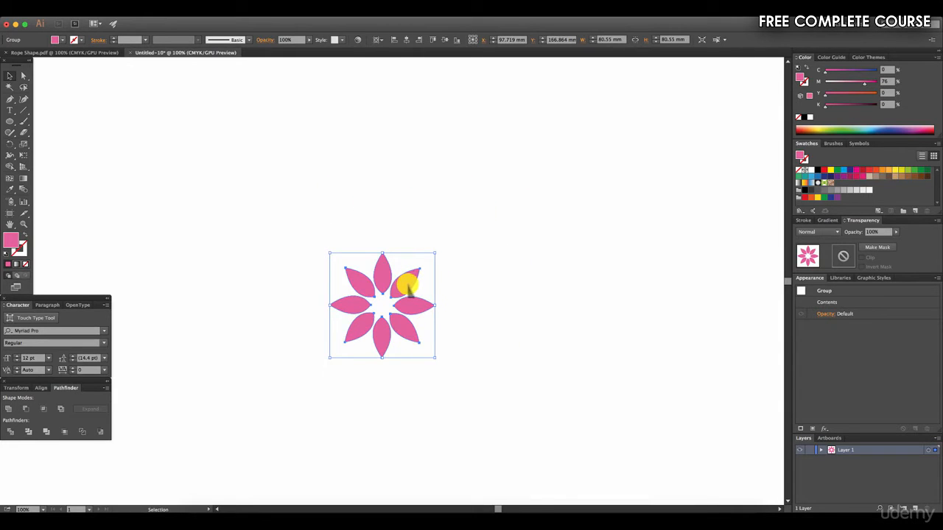
Duplicate the pink flower to its upper right, scale the copy to about 46 mm wide and fill it teal
alt+drag(407, 285, 500, 226)
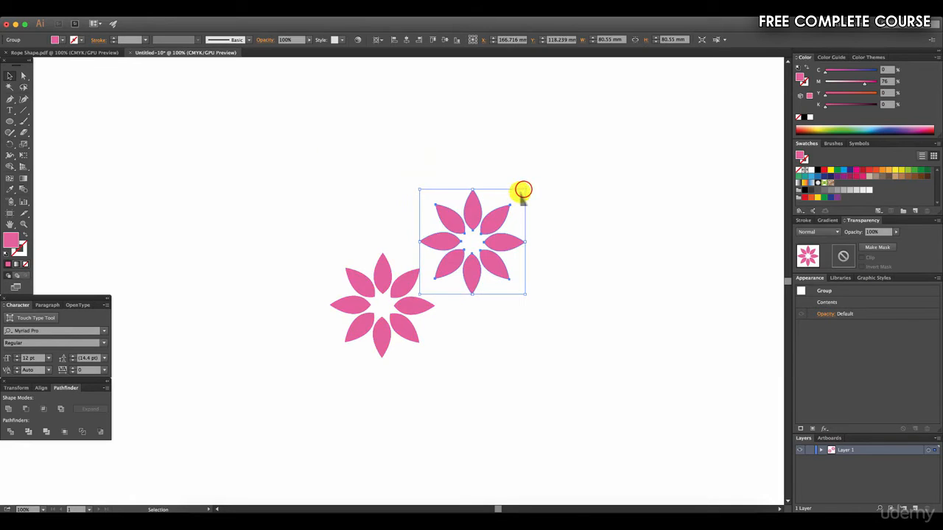
drag(524, 190, 466, 243)
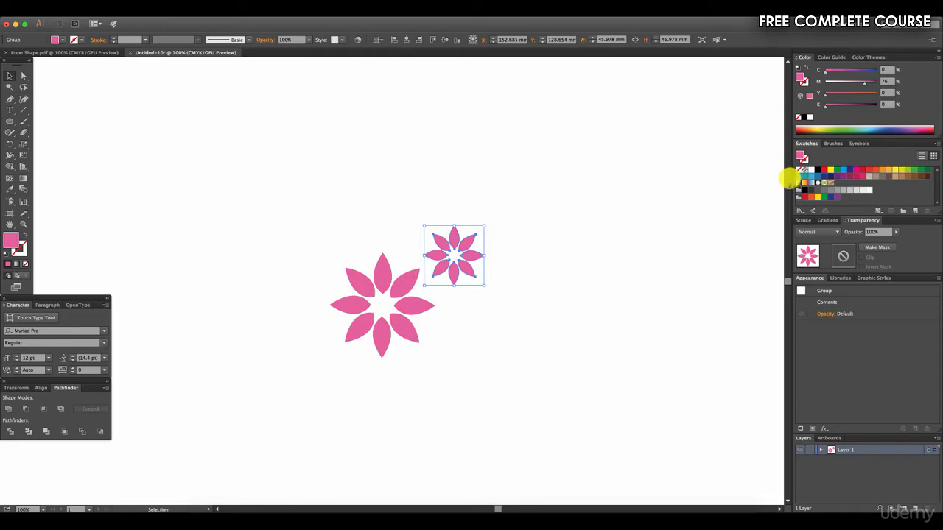
click(805, 177)
click(630, 219)
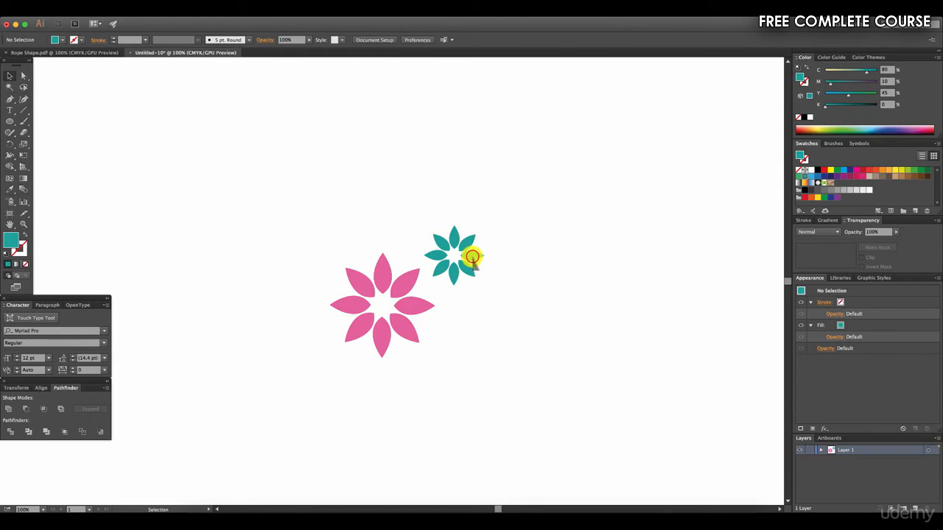
Duplicate the teal flower below itself, scale the copy to about 27 mm wide and fill it orange
drag(471, 259, 466, 311)
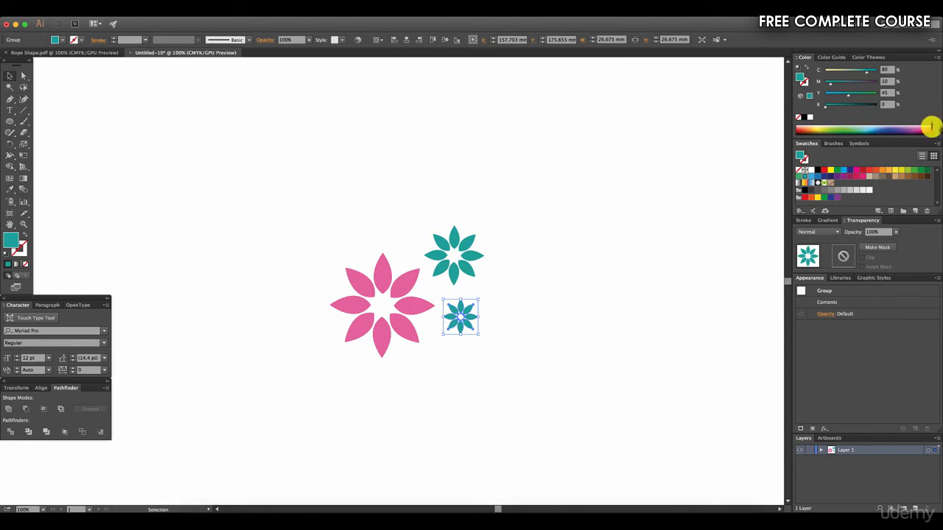
click(881, 170)
click(589, 278)
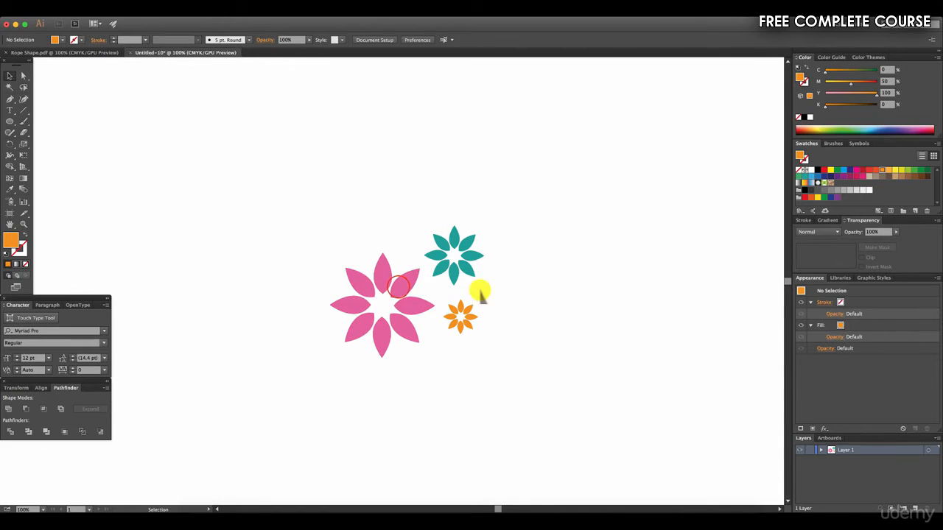
Duplicate the large pink flower above its upper left, scale the copy to about 37 mm wide and fill it blue
drag(398, 287, 398, 154)
drag(435, 120, 379, 177)
drag(354, 189, 359, 222)
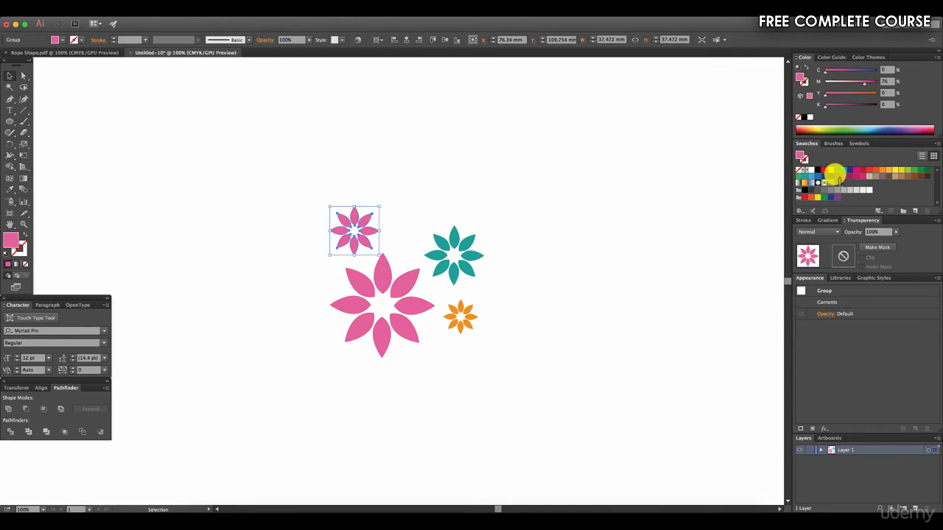
click(842, 170)
Group the four coloured flowers and move the group slightly to the right
drag(587, 390, 367, 213)
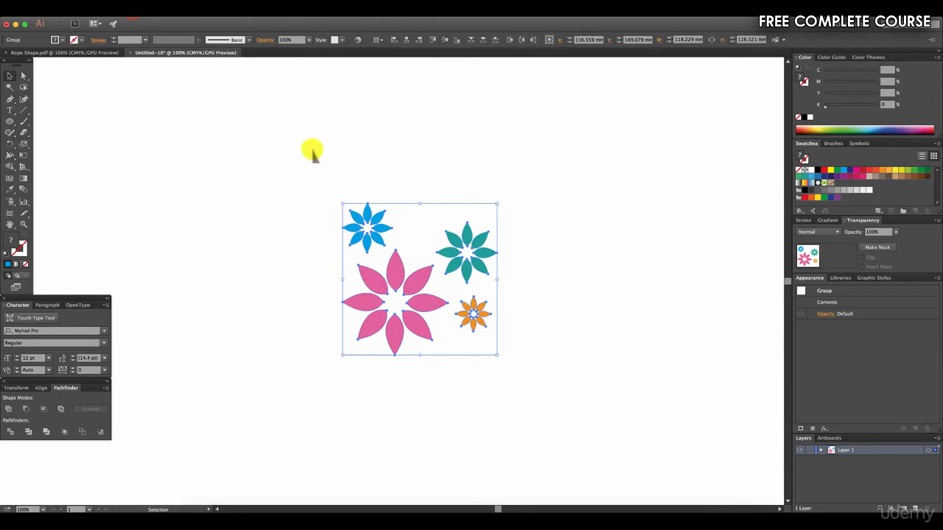
click(138, 10)
click(139, 45)
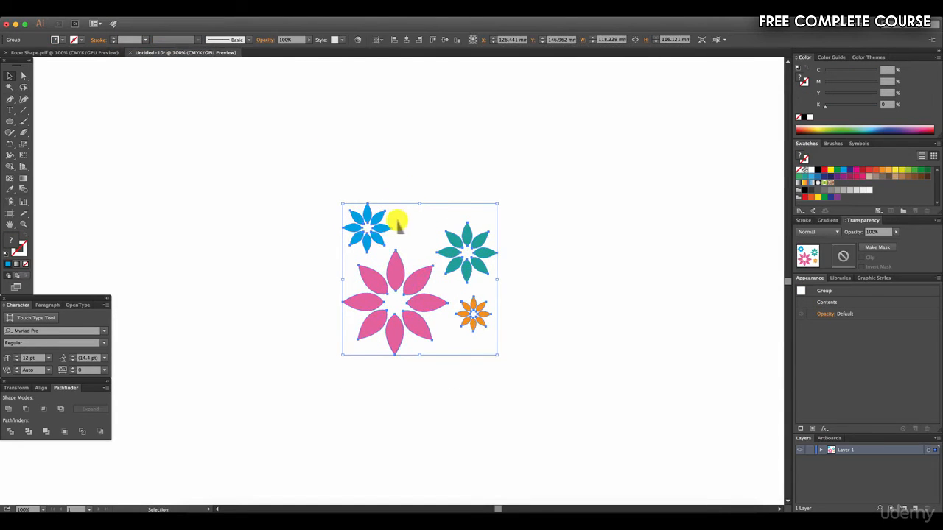
drag(378, 218, 404, 225)
click(578, 151)
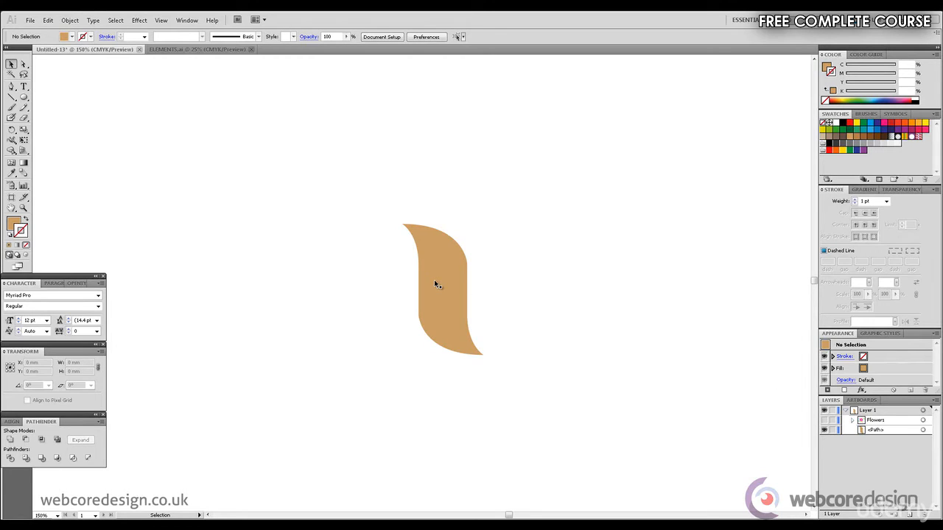
Scale the tan curved shape down to about 11 mm wide and duplicate it directly to its right
drag(442, 277, 268, 271)
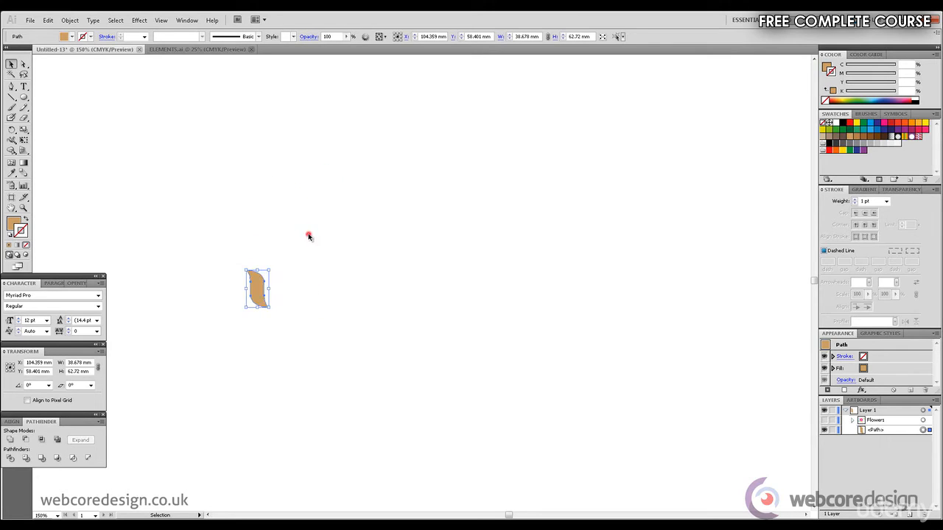
click(309, 234)
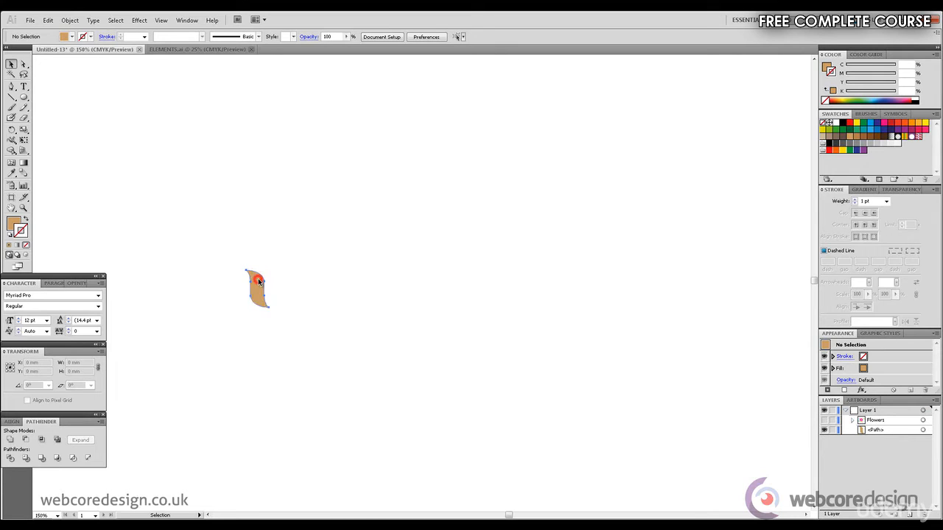
drag(254, 276, 280, 283)
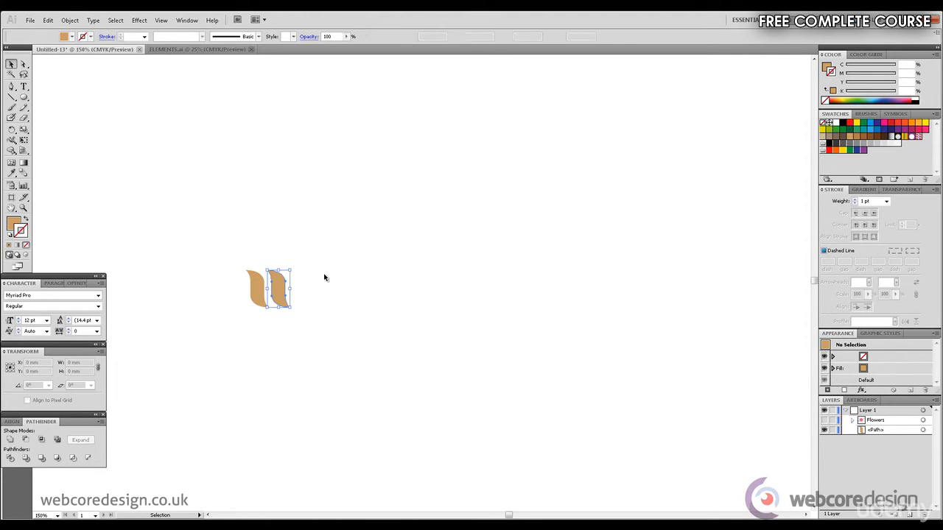
click(324, 273)
Duplicate the curved shapes repeatedly to the right to form a row of twenty about 215 mm wide
click(332, 326)
drag(331, 325, 303, 283)
drag(402, 349, 343, 287)
drag(513, 343, 437, 286)
click(541, 194)
drag(652, 330, 617, 290)
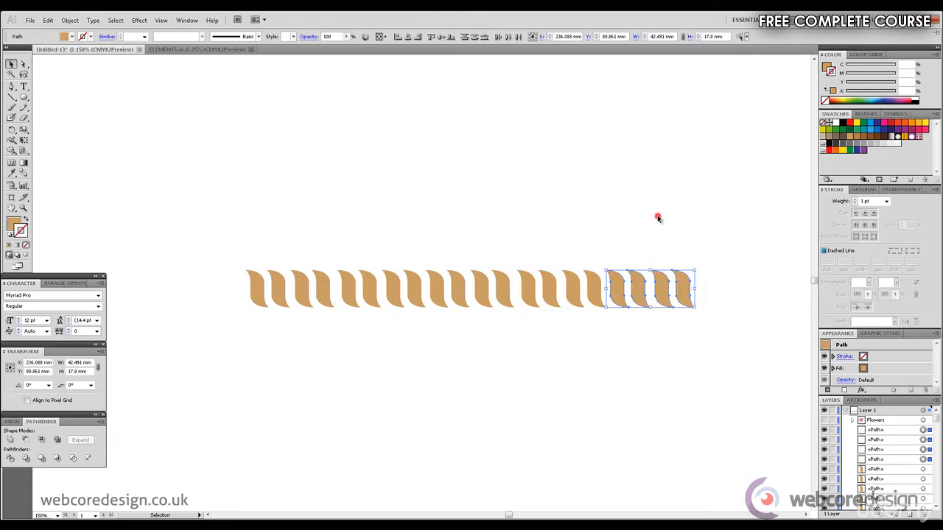
click(656, 215)
Distribute the row's shapes evenly by their left edges and group them
drag(184, 226, 747, 359)
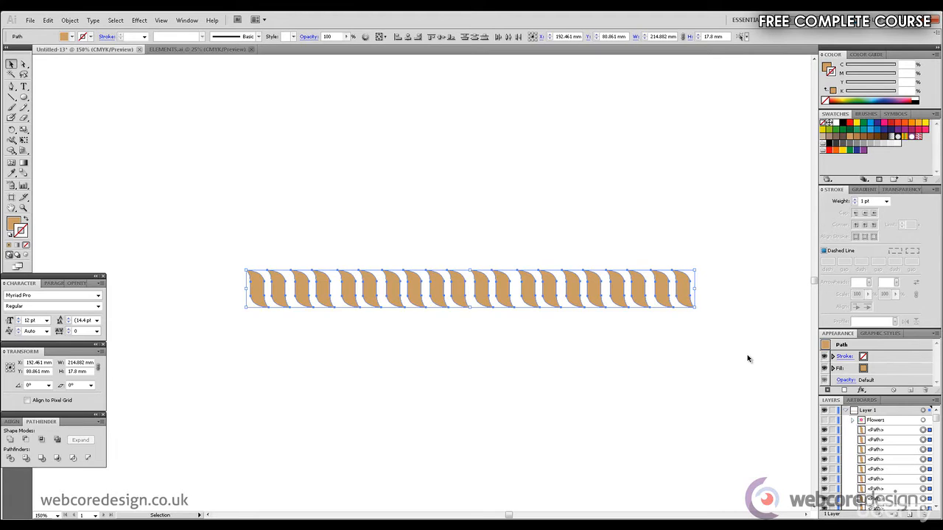
click(13, 422)
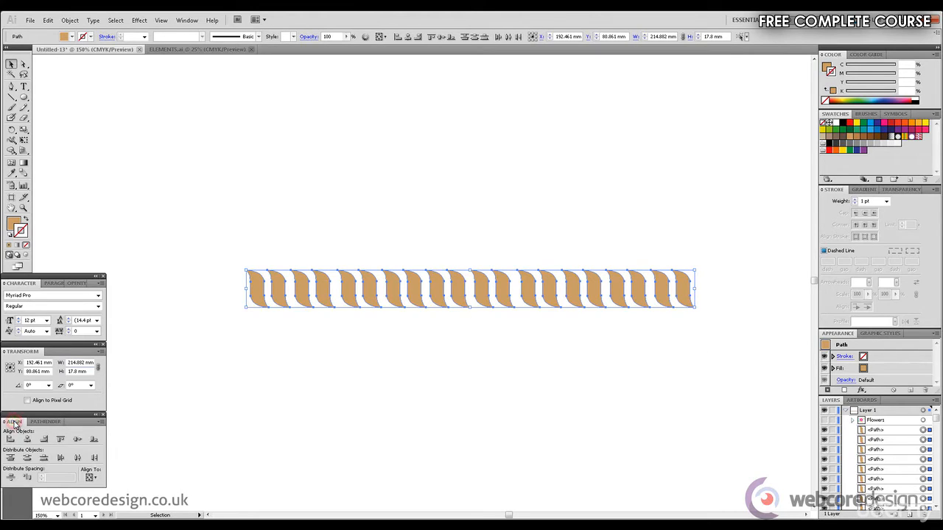
click(62, 458)
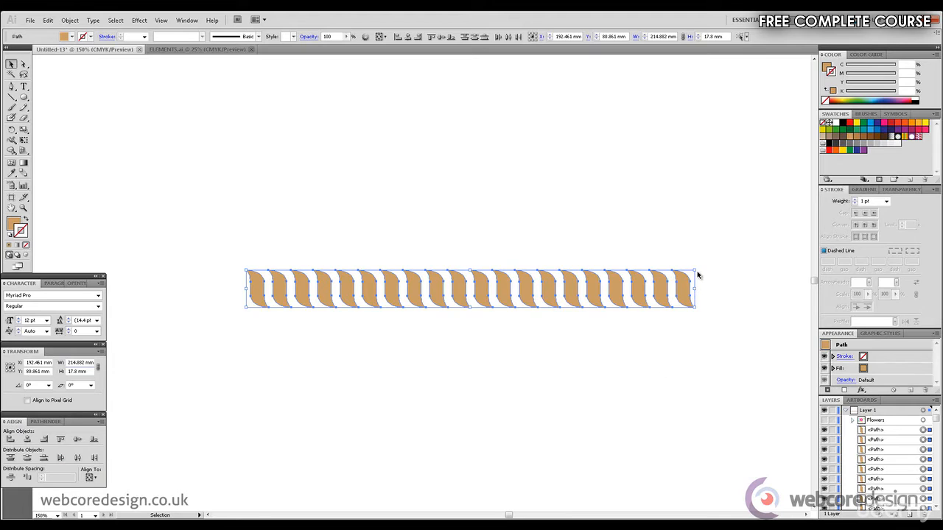
click(69, 20)
click(83, 57)
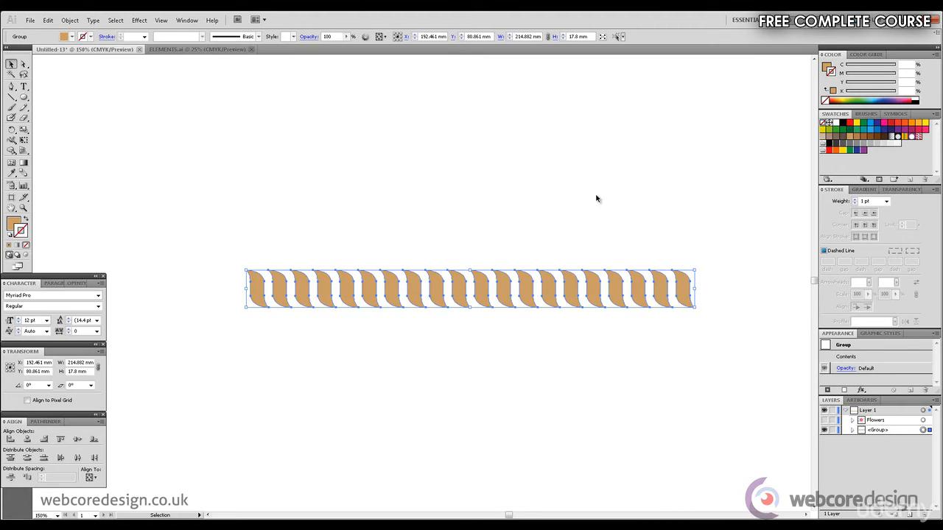
click(710, 223)
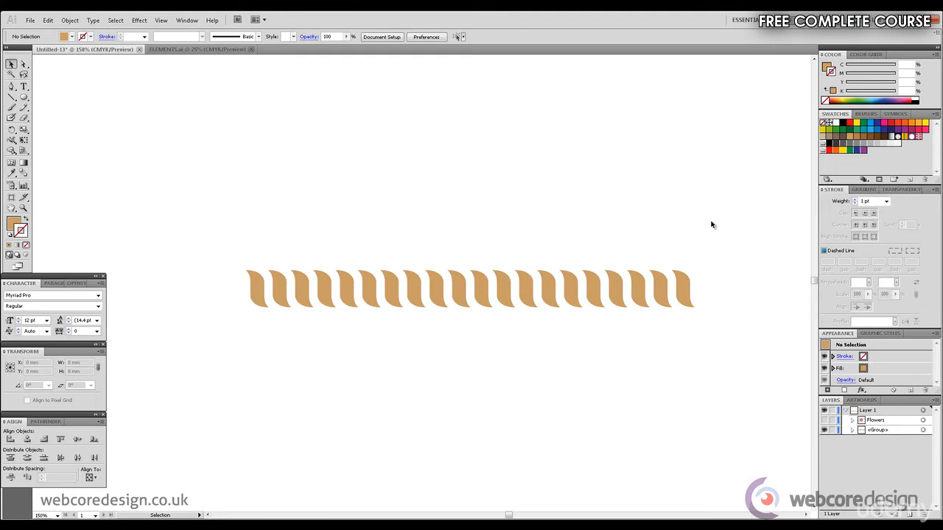
Create an art brush named Rope from the grouped row, stretched to fit the stroke length
drag(741, 333, 105, 238)
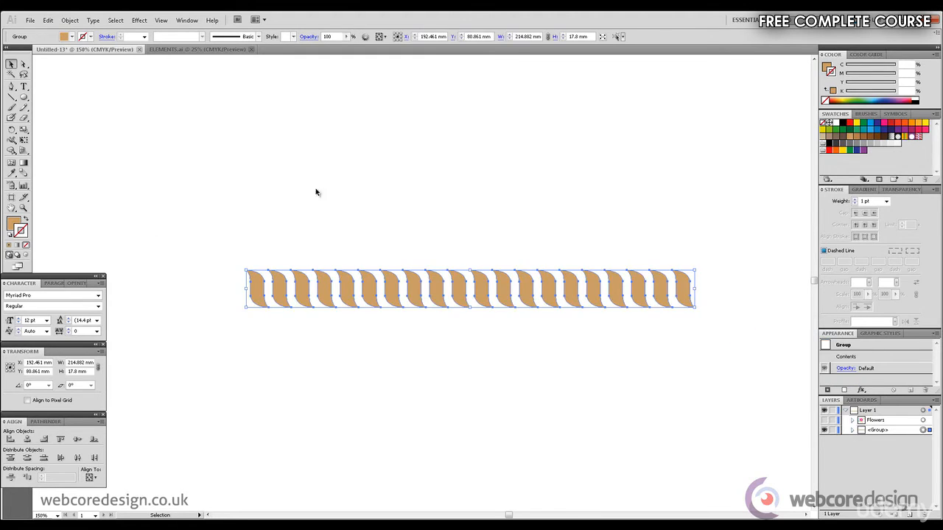
click(869, 114)
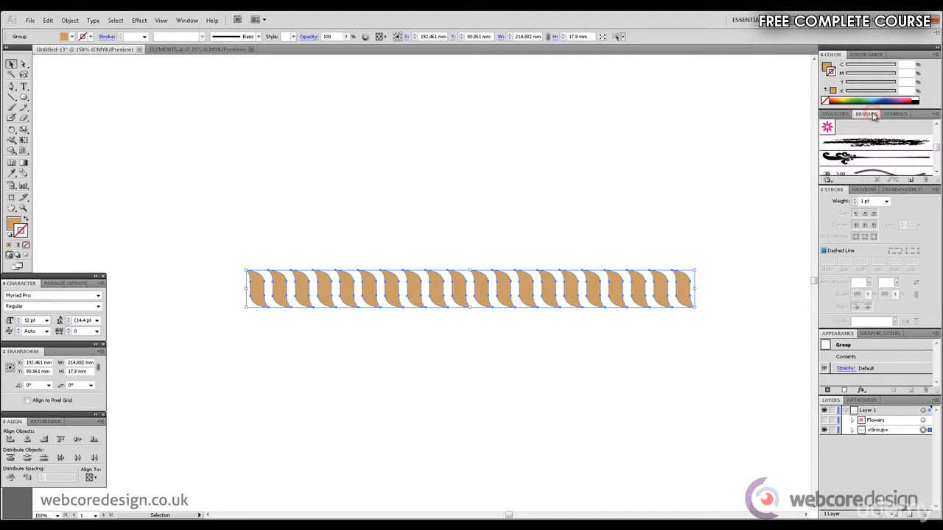
click(934, 116)
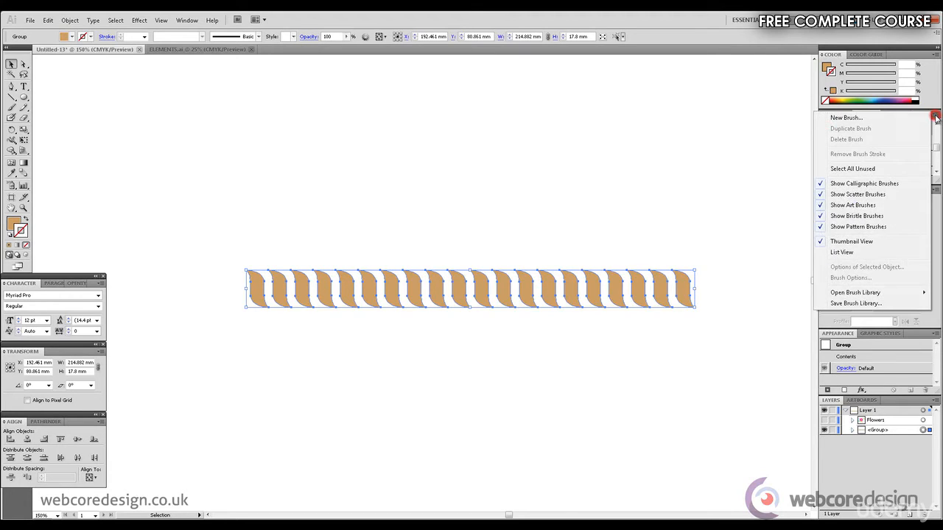
click(906, 119)
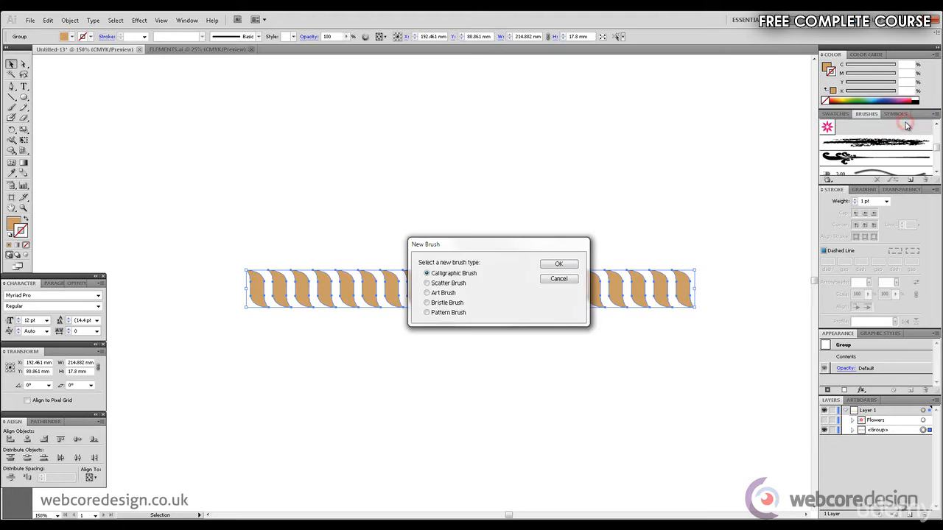
click(444, 293)
click(559, 267)
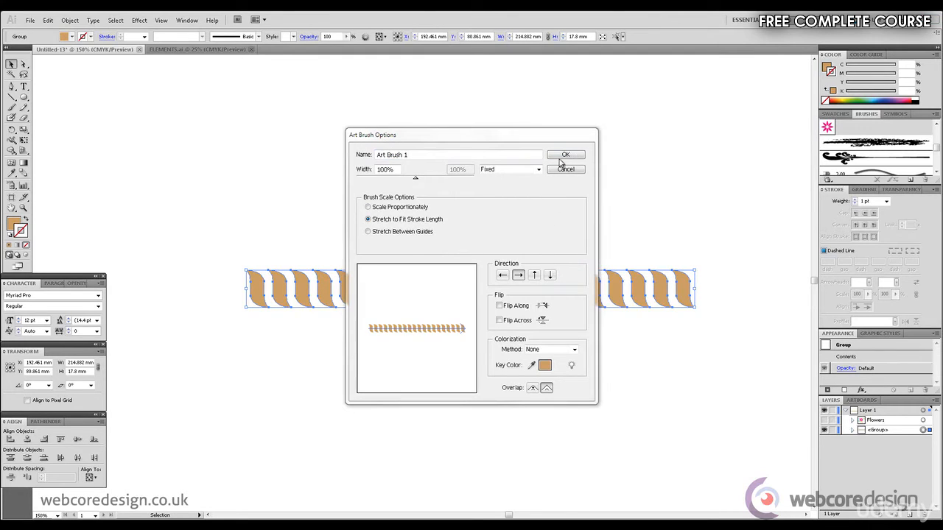
drag(416, 154, 354, 155)
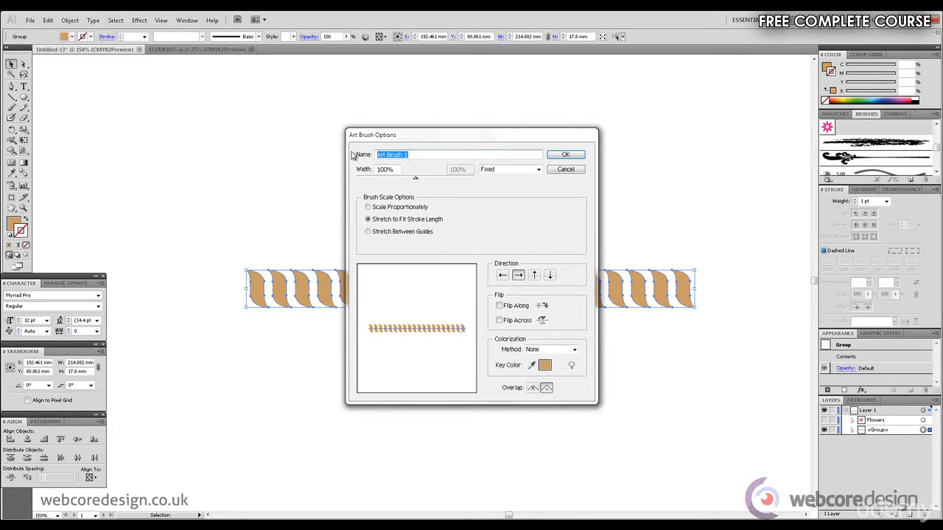
text(Rope)
click(574, 156)
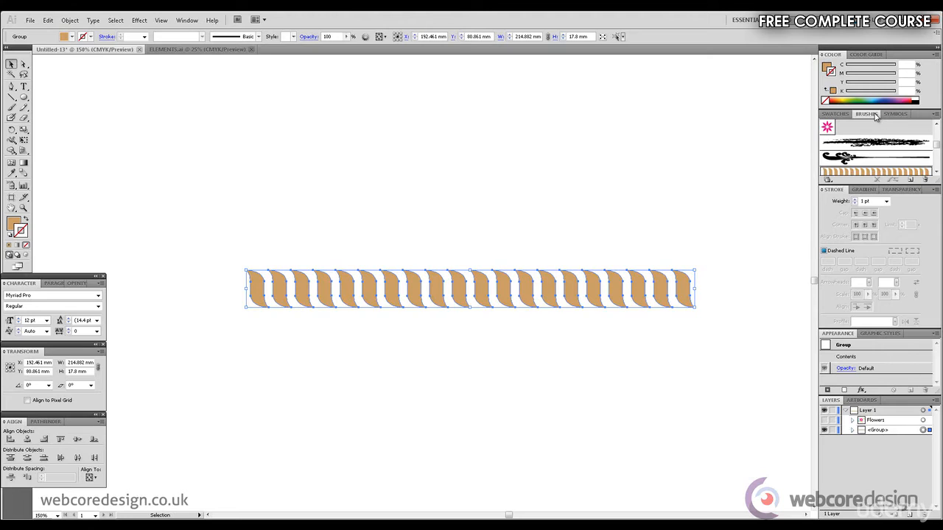
click(935, 171)
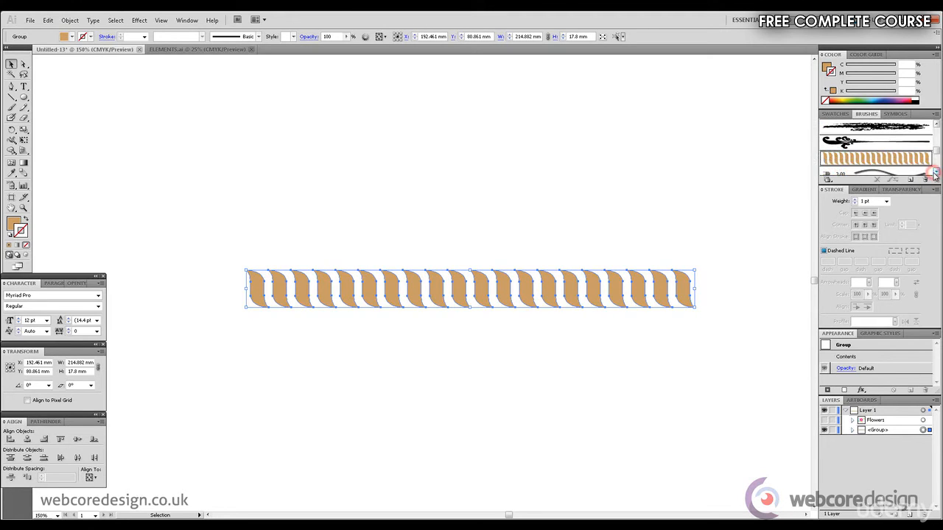
click(390, 161)
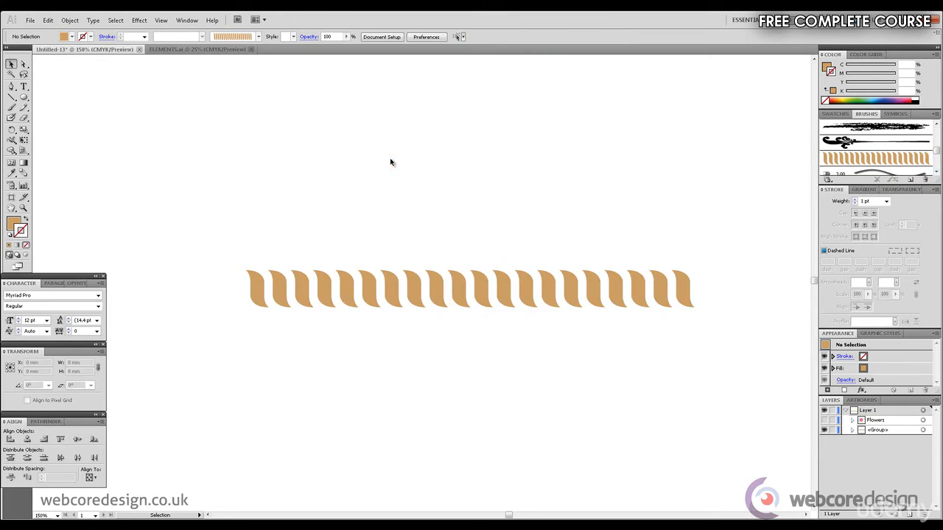
Set the drawing colours to a black stroke with no fill
click(835, 113)
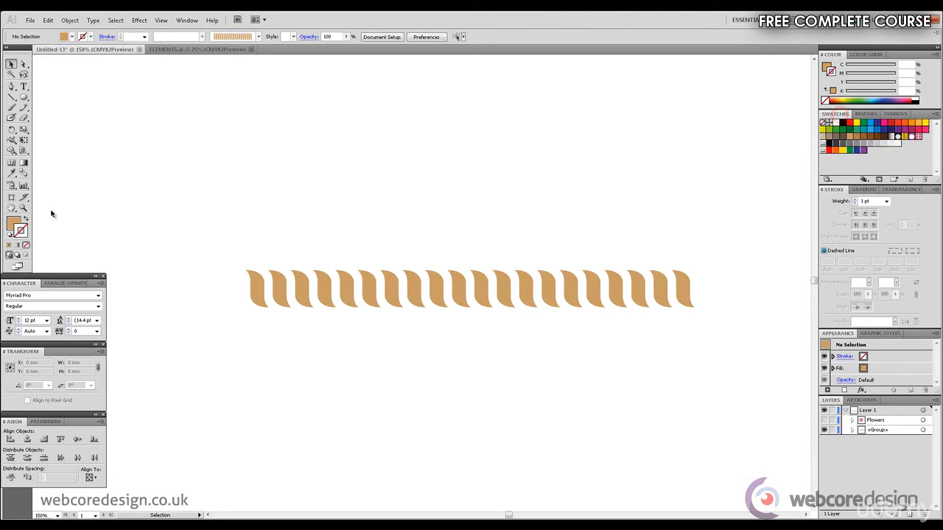
key(x)
click(840, 123)
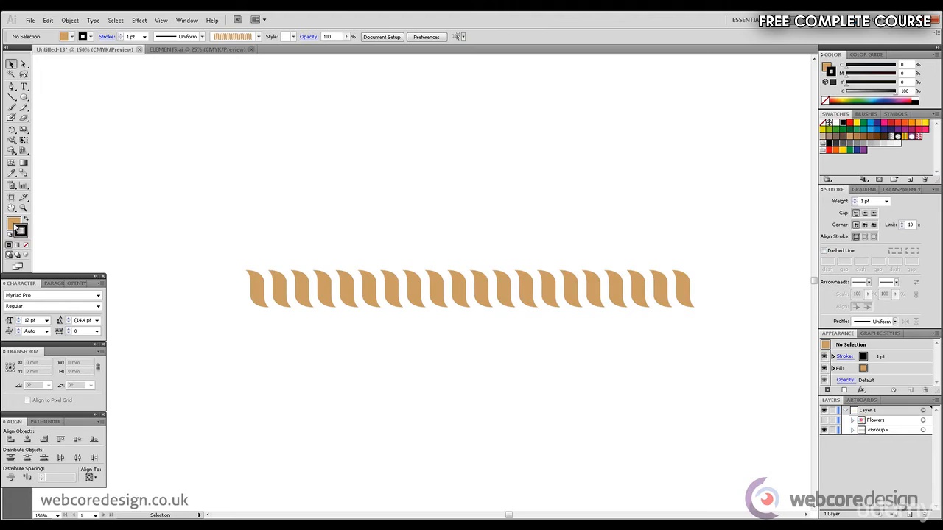
click(823, 123)
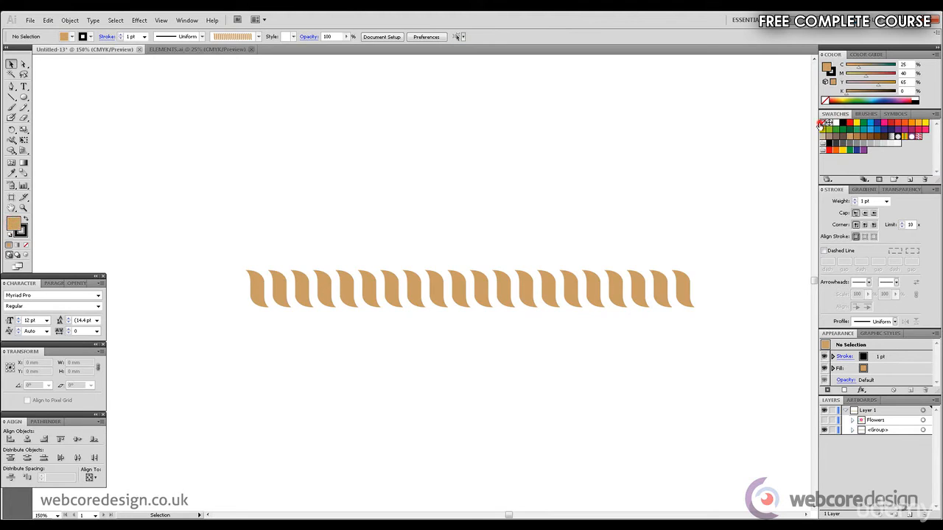
click(20, 233)
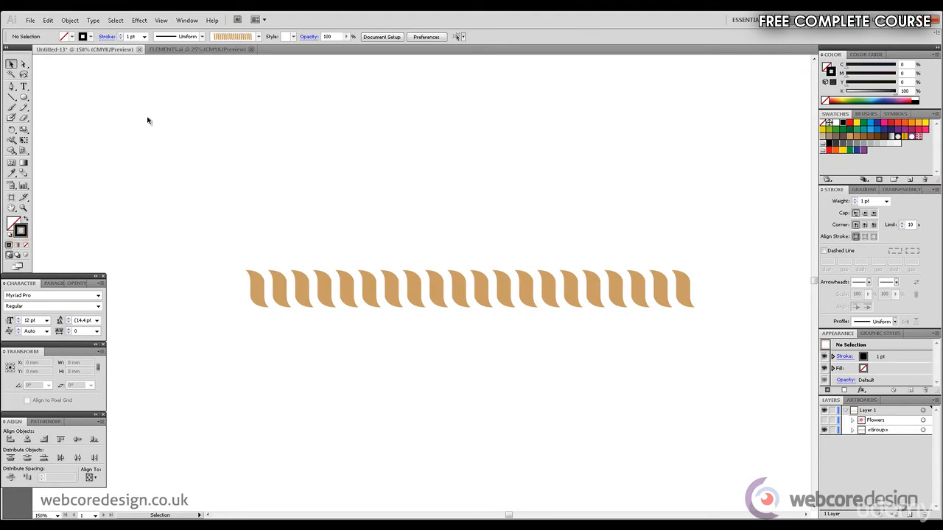
Try the Rope brush by painting a freehand wavy stroke above the row, and undo the stroke
click(13, 96)
click(12, 106)
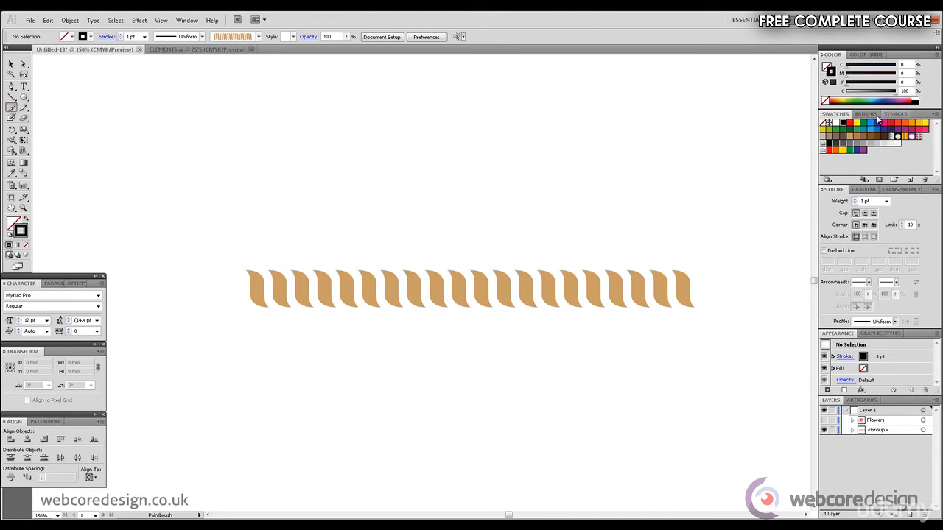
click(866, 113)
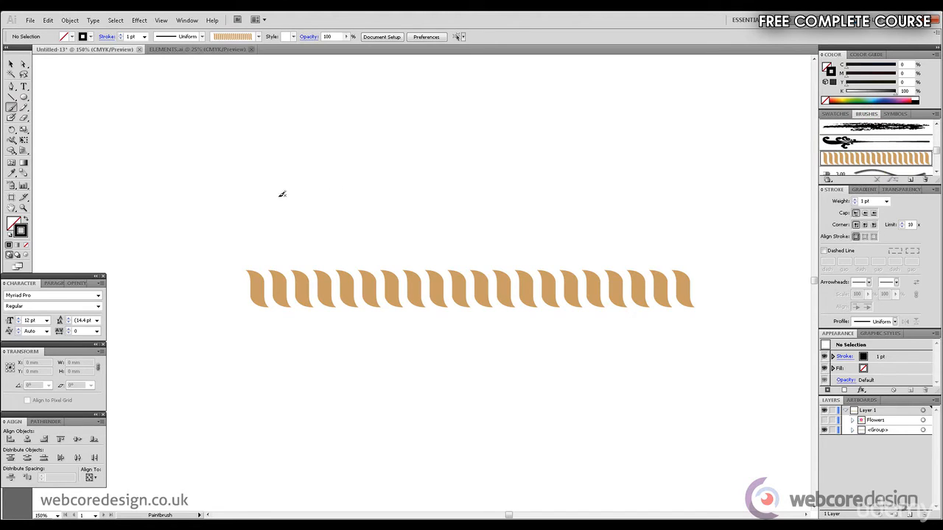
mouse_move(279, 196)
mouse_down()
mouse_move(307, 172)
mouse_move(348, 164)
mouse_move(399, 200)
mouse_move(499, 205)
mouse_move(600, 157)
mouse_up()
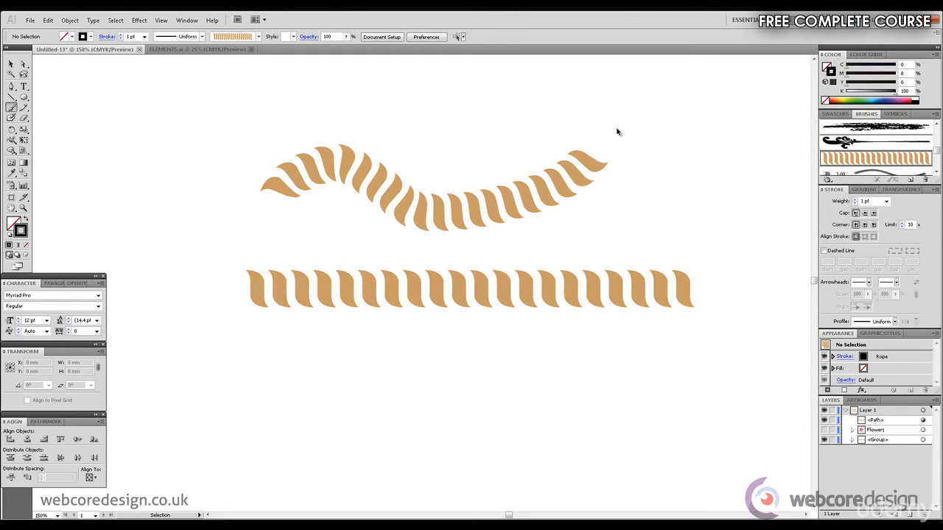
key(ctrl+z)
Draw a three-point S-curve above the row with the Pen tool and apply the Rope brush to it
click(11, 87)
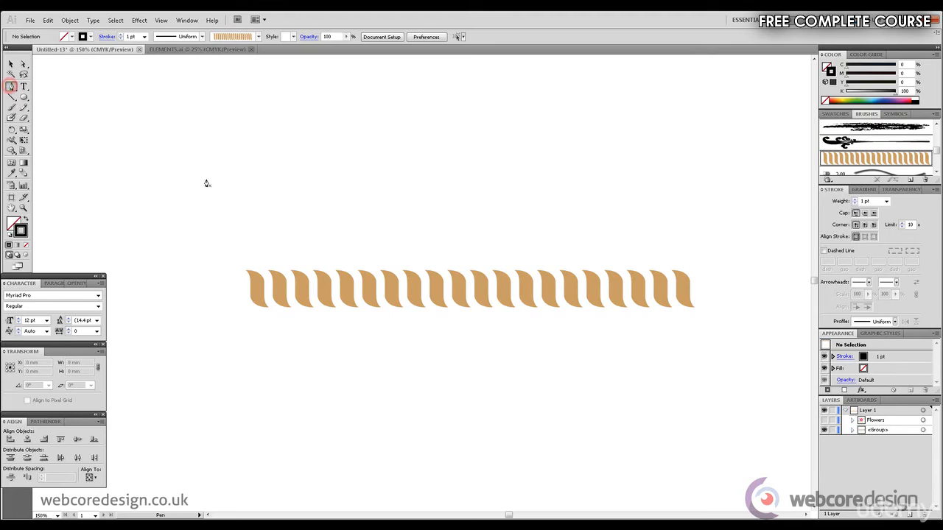
click(206, 179)
shift+click(396, 181)
drag(397, 184, 505, 273)
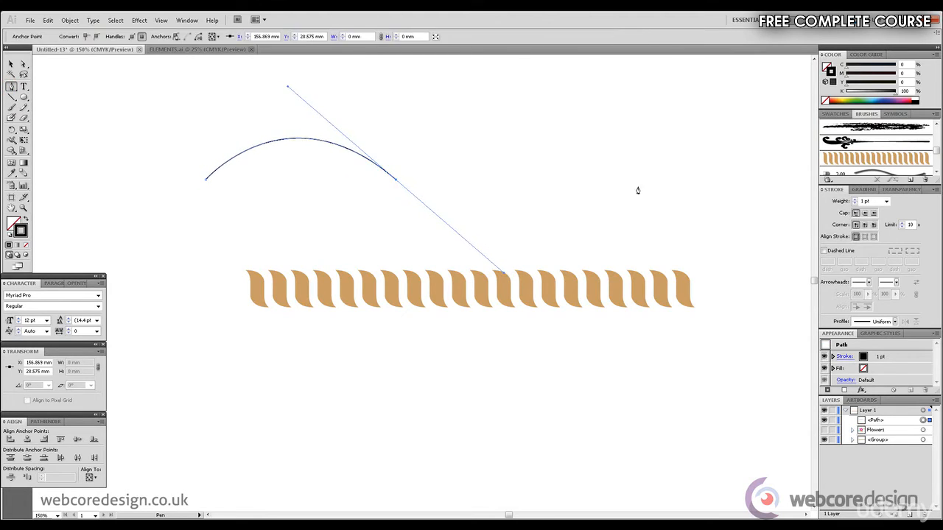
click(641, 179)
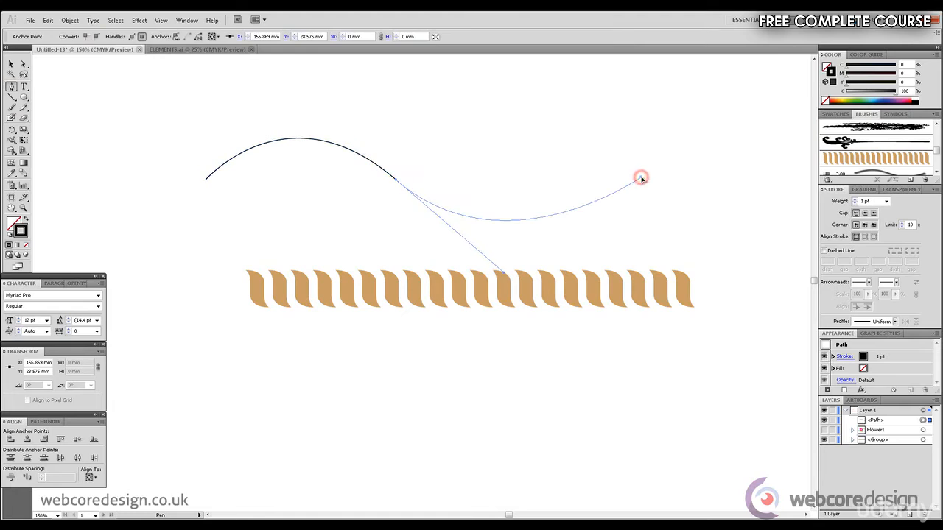
click(844, 161)
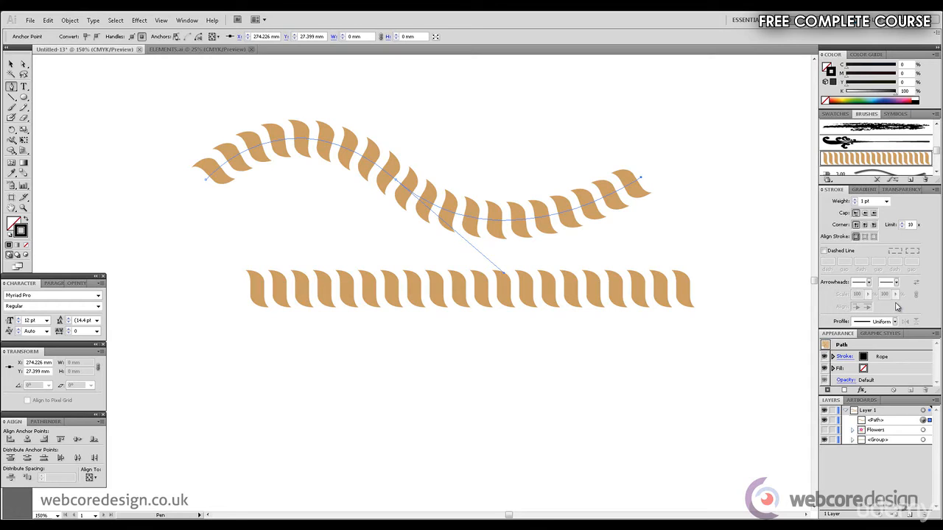
Delete the S-curved rope path above the row
key(v)
drag(673, 237, 169, 121)
key(Delete)
Ungroup the row of tan shapes into separate paths and deselect them
click(226, 287)
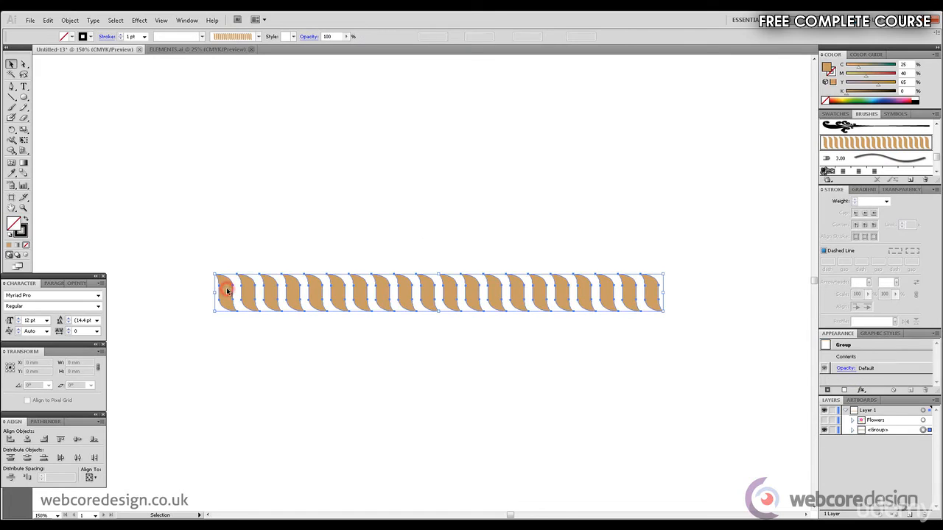
click(70, 19)
click(98, 67)
click(169, 112)
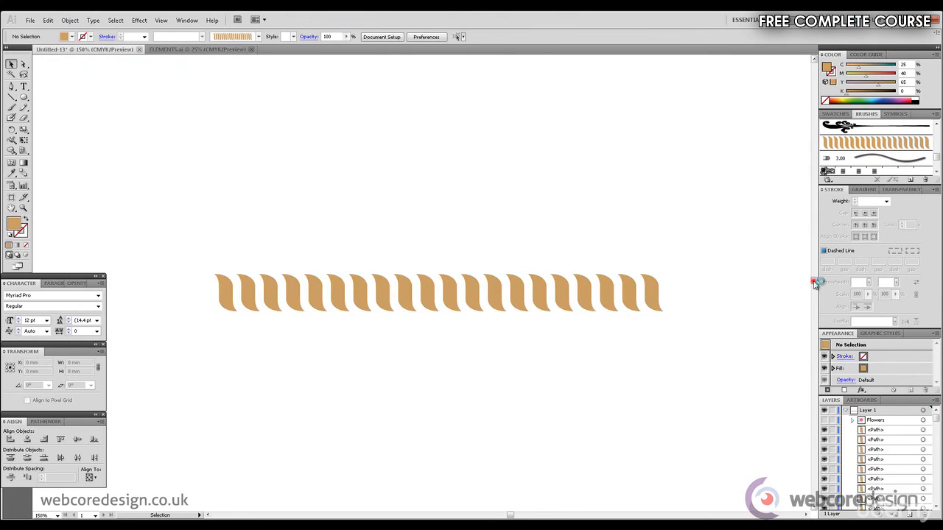
Place a copy of the first tan shape below the row and enlarge it to about 27.5 by 44.6 mm
scroll(813, 283, down, 3)
drag(234, 147, 287, 299)
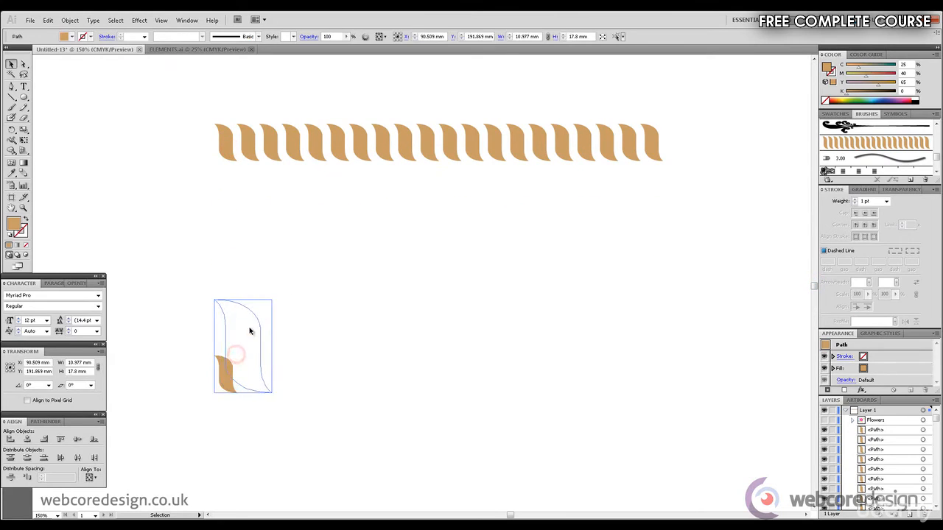
drag(248, 328, 438, 371)
scroll(814, 286, down, 3)
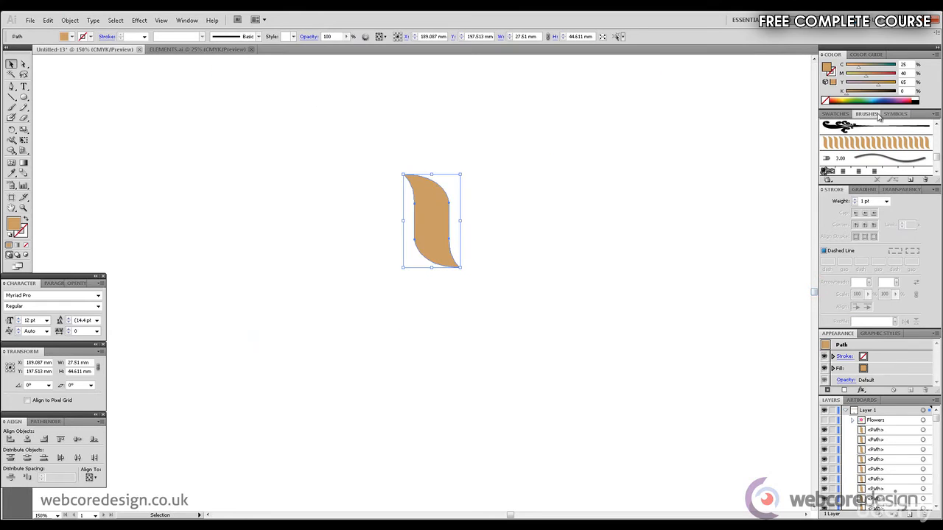
Create an art brush named Rope Brush from the enlarged shape with the default options, and deselect the shape
click(938, 118)
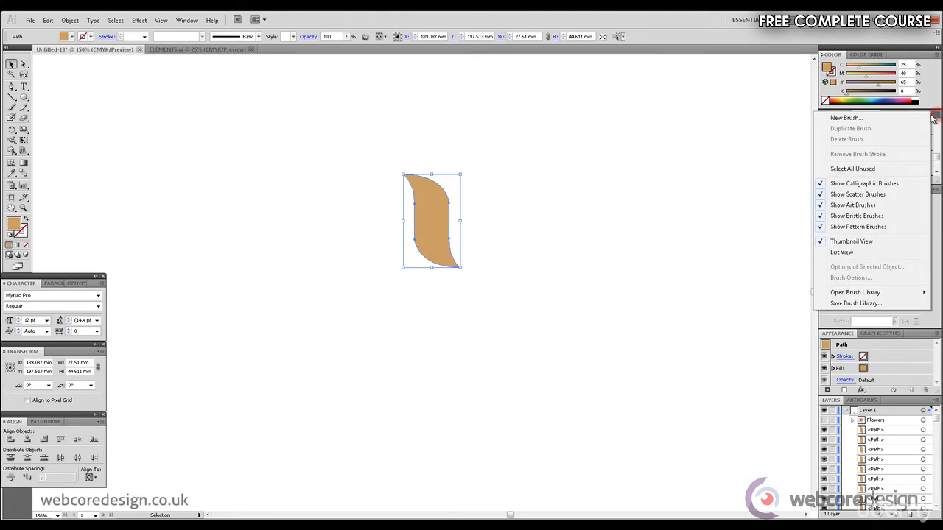
click(915, 120)
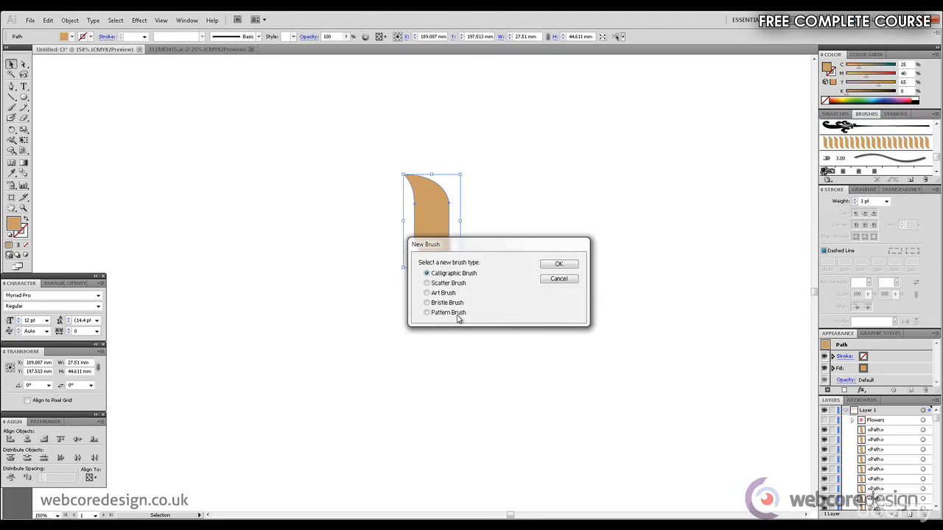
click(427, 293)
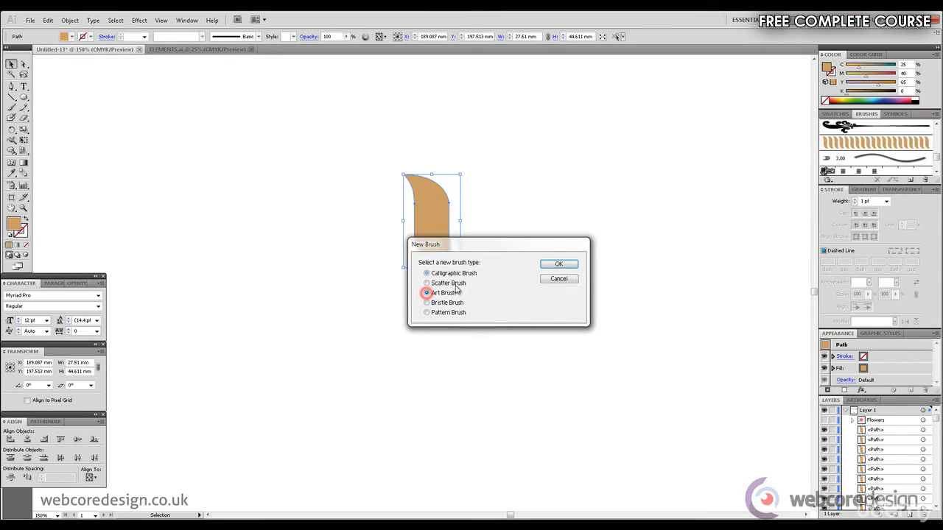
click(567, 264)
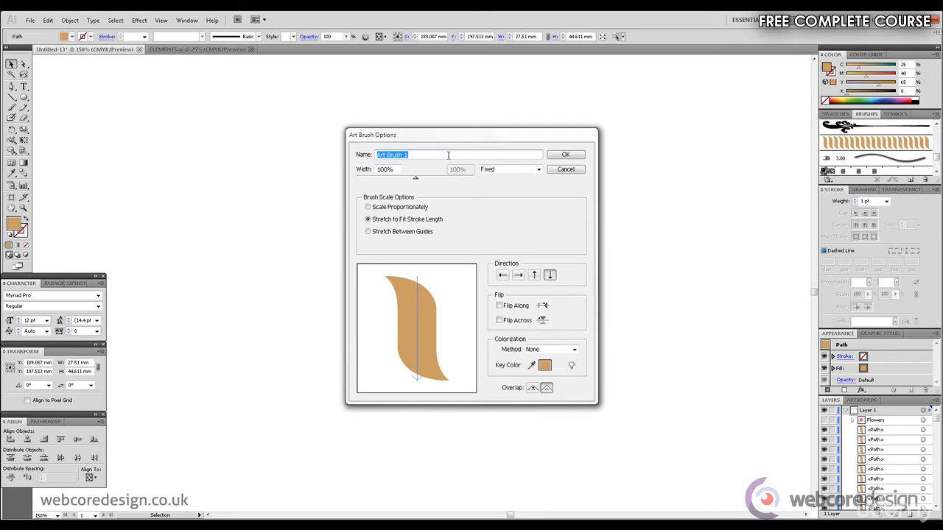
text(Rope)
click(574, 155)
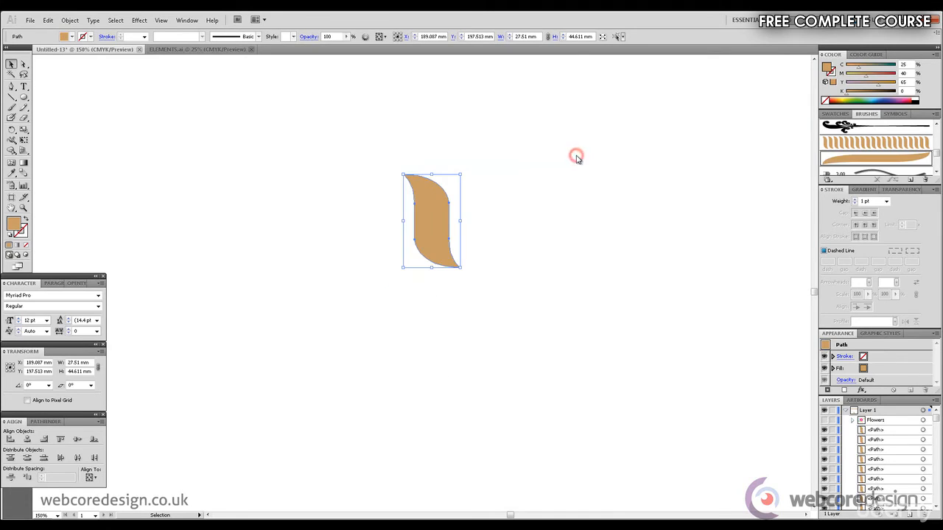
click(555, 207)
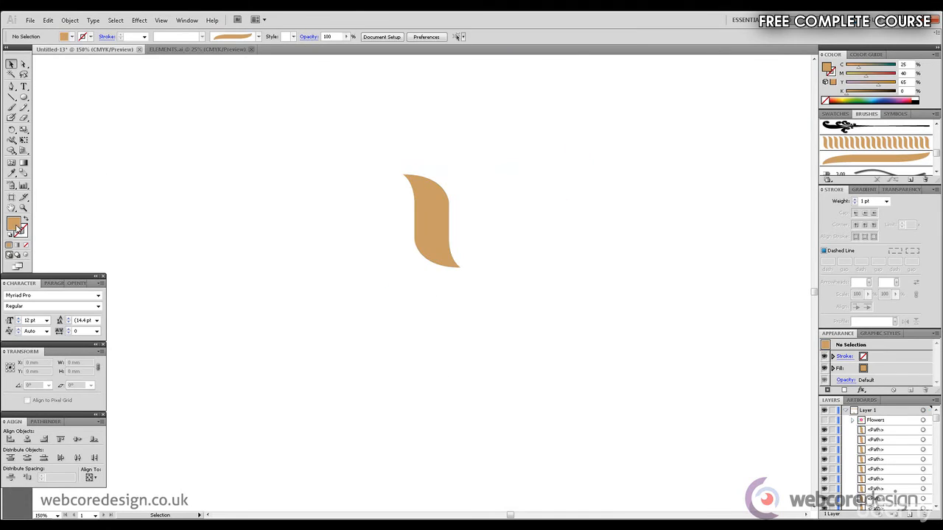
Set no fill and a black stroke, and paint a freehand wavy stroke below the shape with the new Rope Brush
click(835, 114)
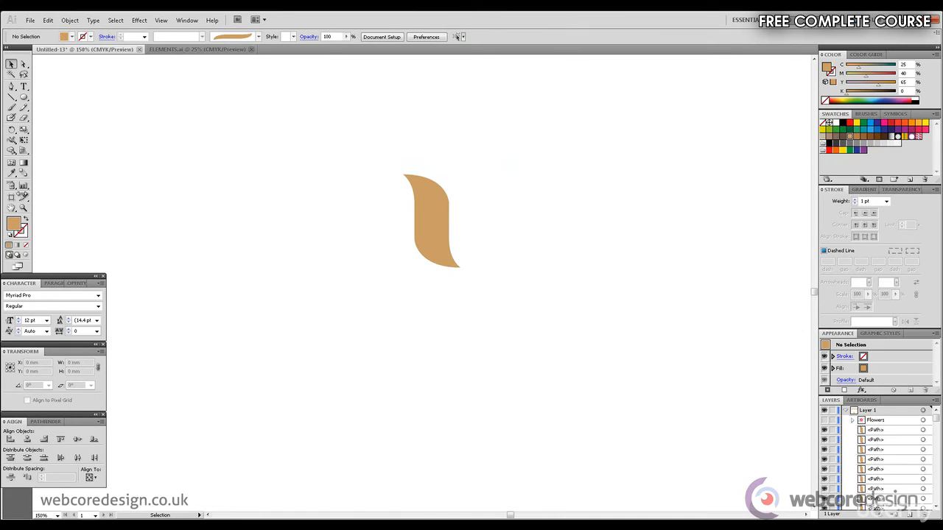
click(823, 124)
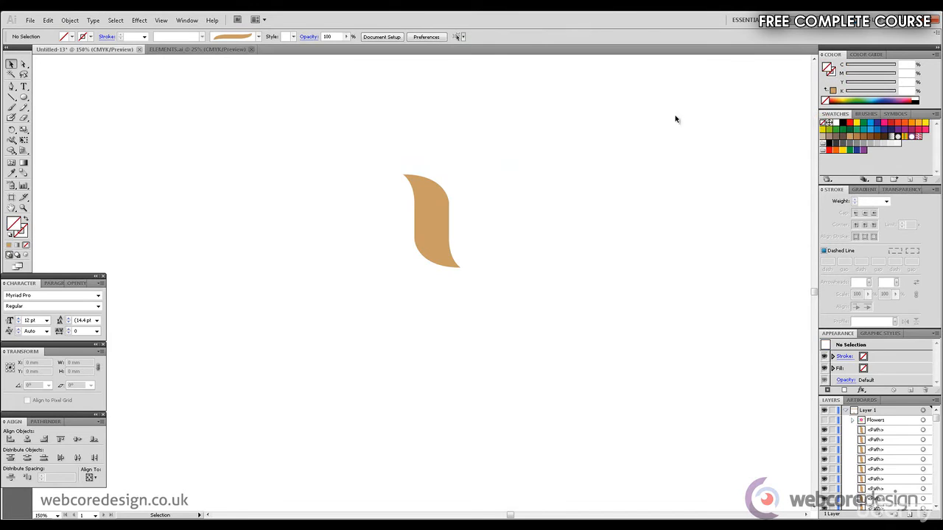
click(23, 235)
click(842, 128)
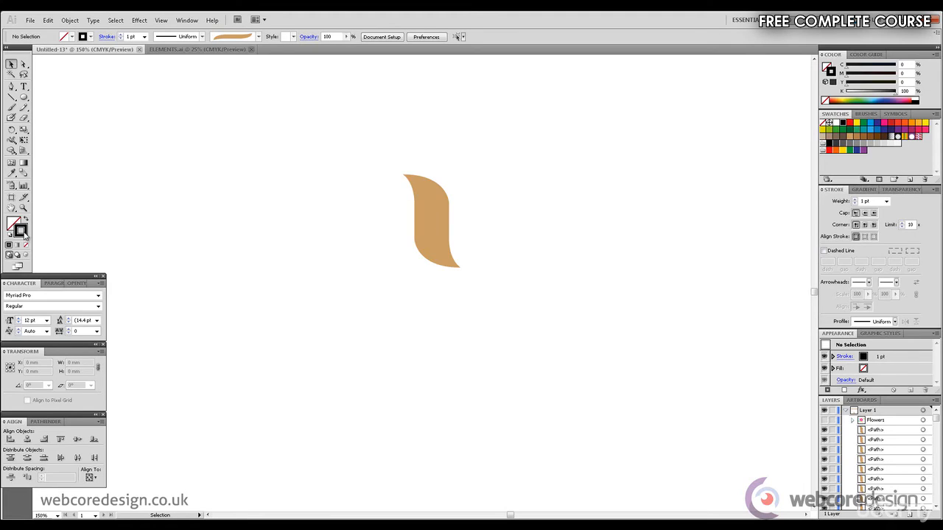
click(12, 107)
mouse_move(214, 392)
mouse_down()
mouse_move(265, 368)
mouse_move(400, 414)
mouse_move(479, 381)
mouse_up()
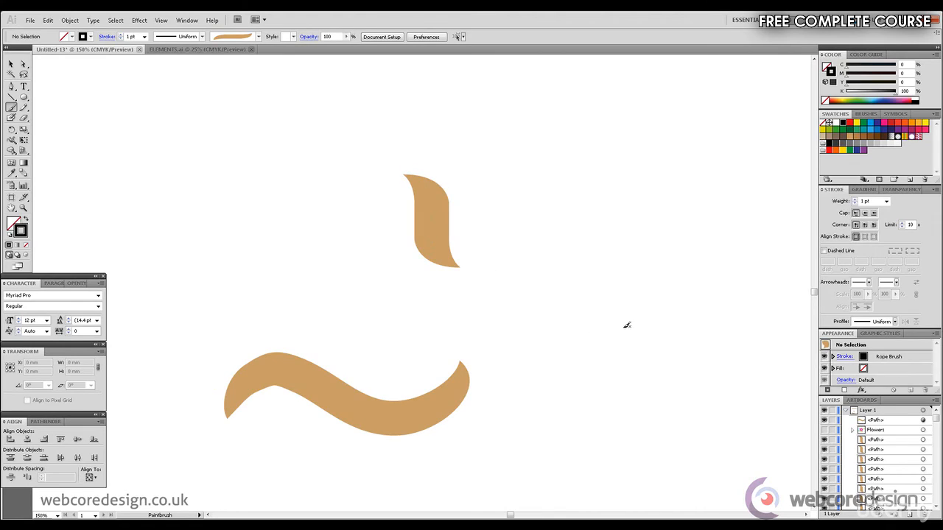
Draw a three-point S-curve below the shape with the Pen tool and apply the single-shape Rope Brush to it
key(p)
click(417, 318)
drag(564, 318, 670, 361)
drag(743, 316, 768, 310)
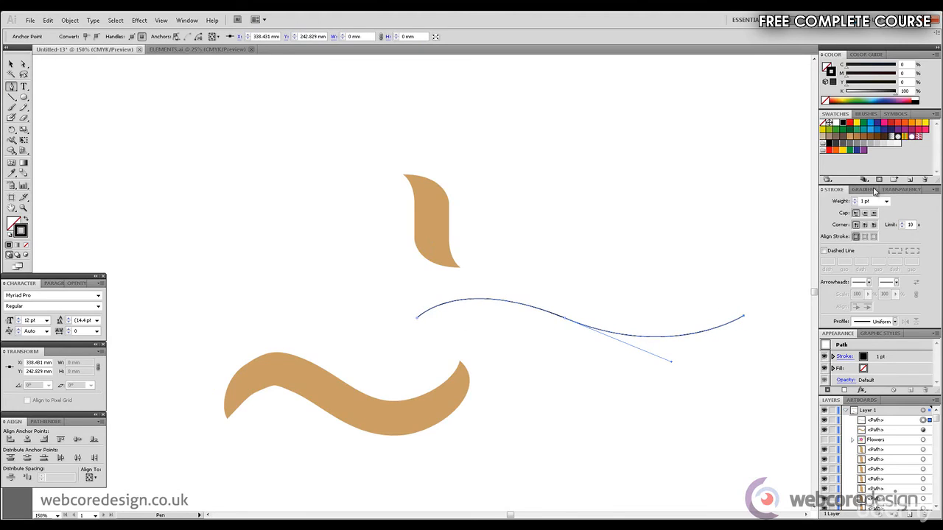
click(867, 112)
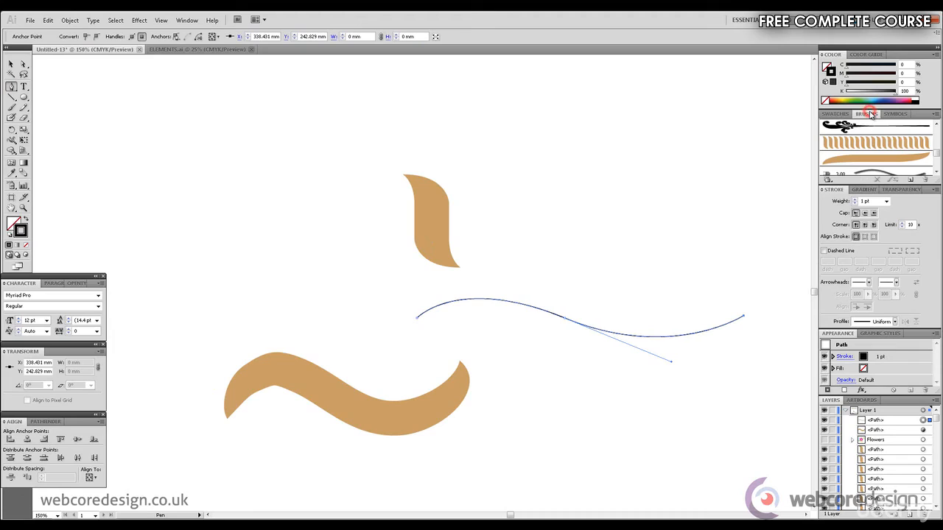
click(877, 163)
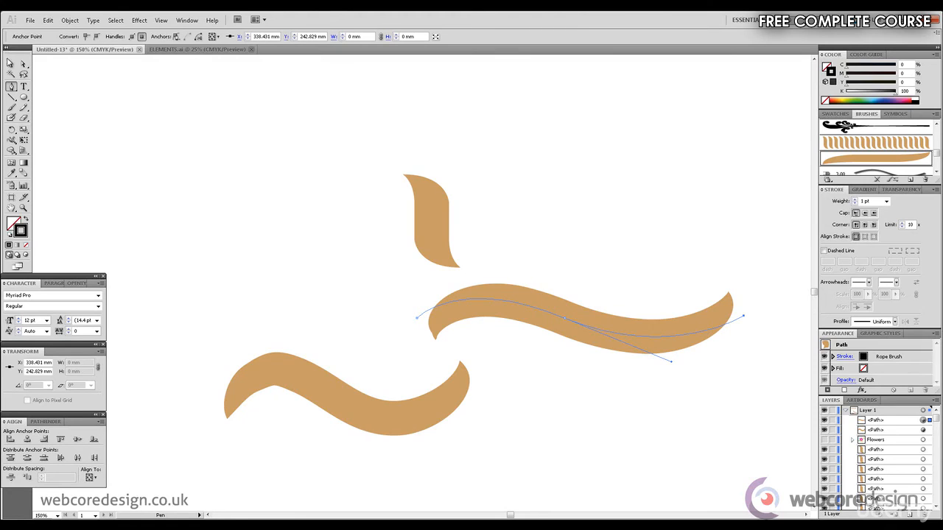
Delete the painted wavy stroke, the S-curved path and the enlarged tan shape
click(11, 64)
click(165, 119)
drag(379, 376, 553, 447)
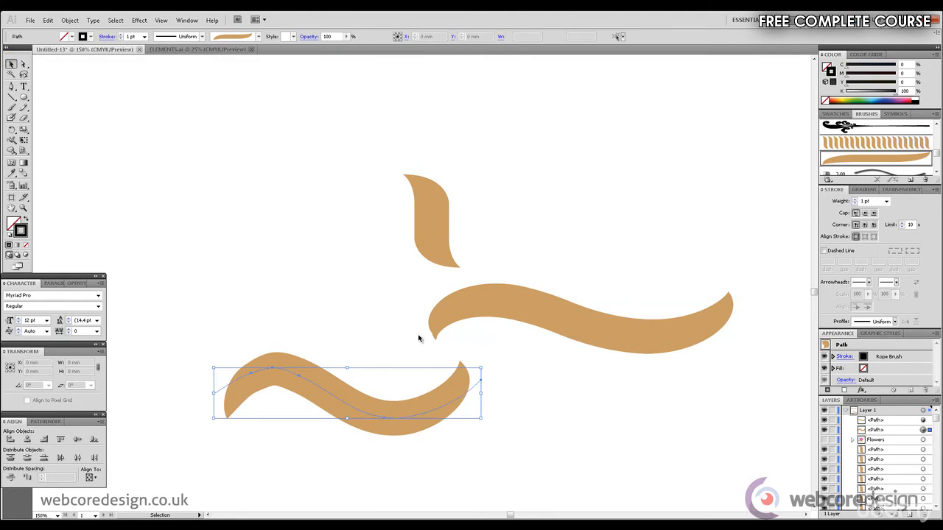
key(Delete)
click(557, 315)
key(Delete)
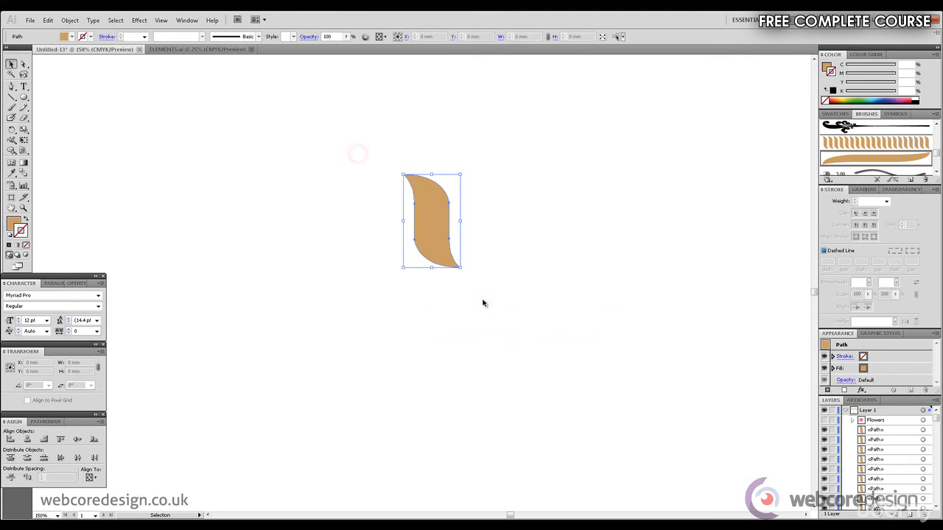
key(Delete)
Make the Flowers group above the rope row visible and leave it unlocked
click(835, 420)
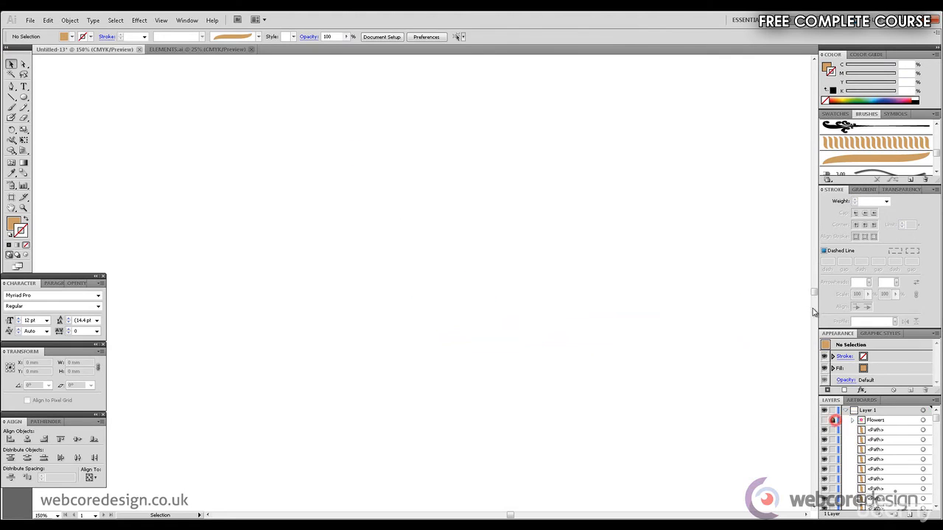
mouse_move(816, 292)
mouse_down()
mouse_move(814, 260)
mouse_move(815, 302)
mouse_move(819, 289)
mouse_up()
drag(821, 279, 820, 280)
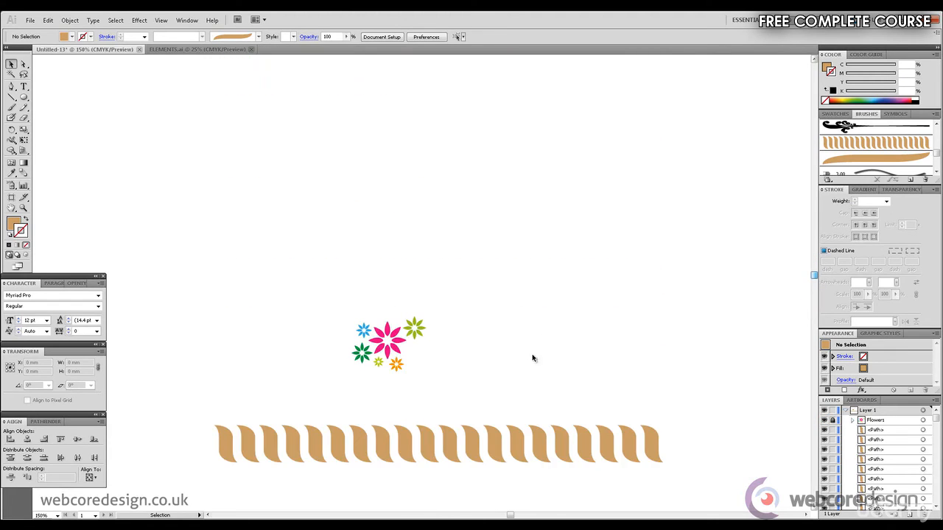
click(500, 358)
click(832, 419)
Enlarge the flower group to about 58.8 by 43.8 mm and move it up, farther away from the rope row
click(482, 395)
drag(314, 273, 475, 280)
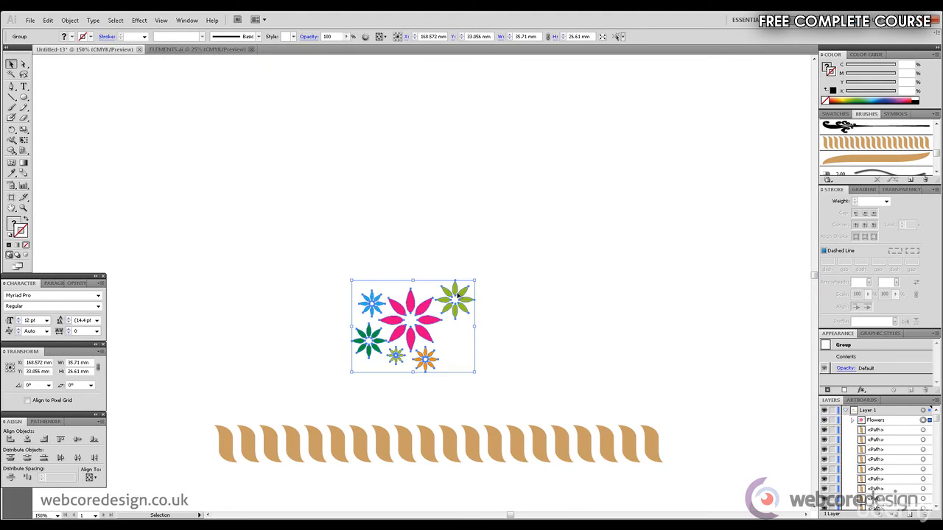
drag(458, 166, 461, 141)
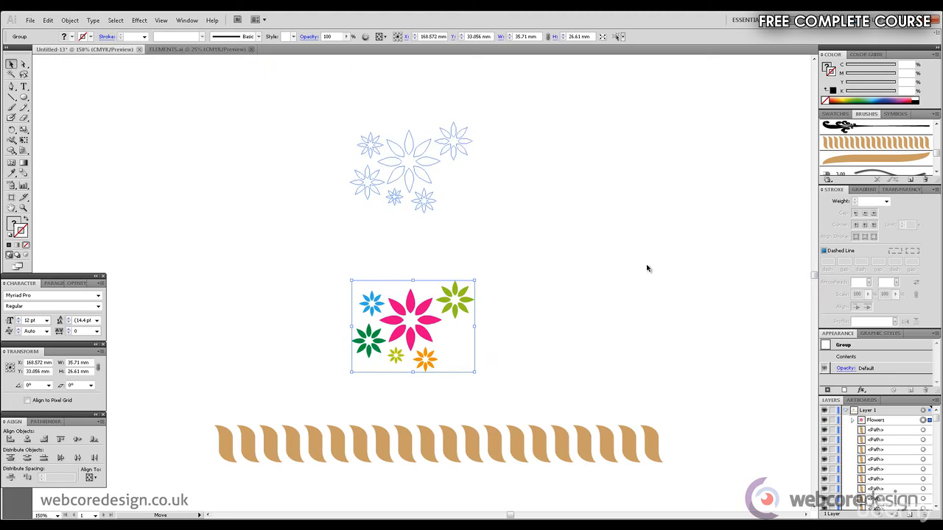
drag(814, 274, 813, 273)
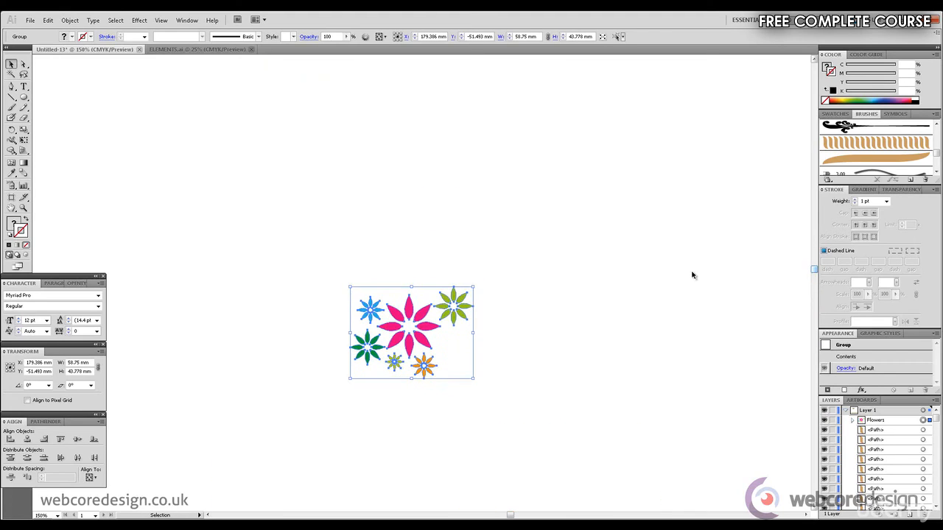
Create a scatter brush named Flowers from the flower group with the default options, and deselect the group
click(692, 273)
drag(601, 388, 295, 237)
click(933, 114)
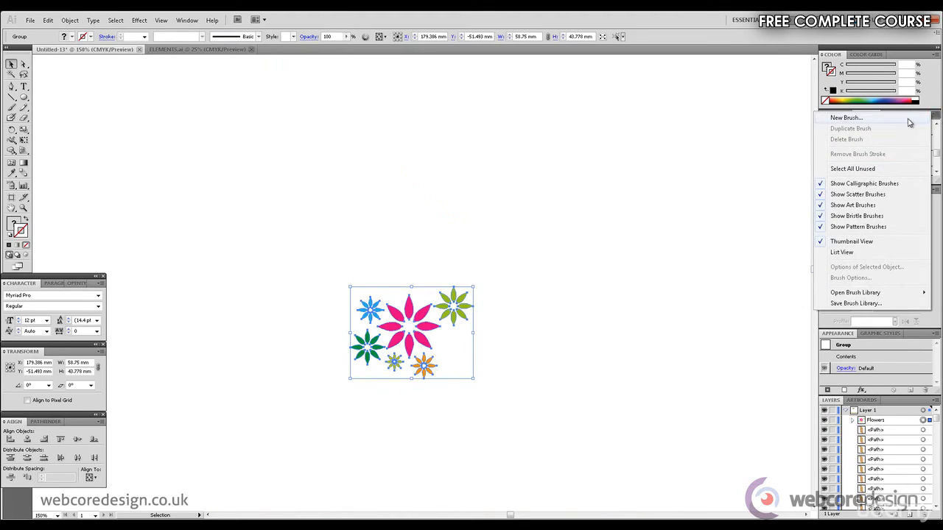
click(847, 118)
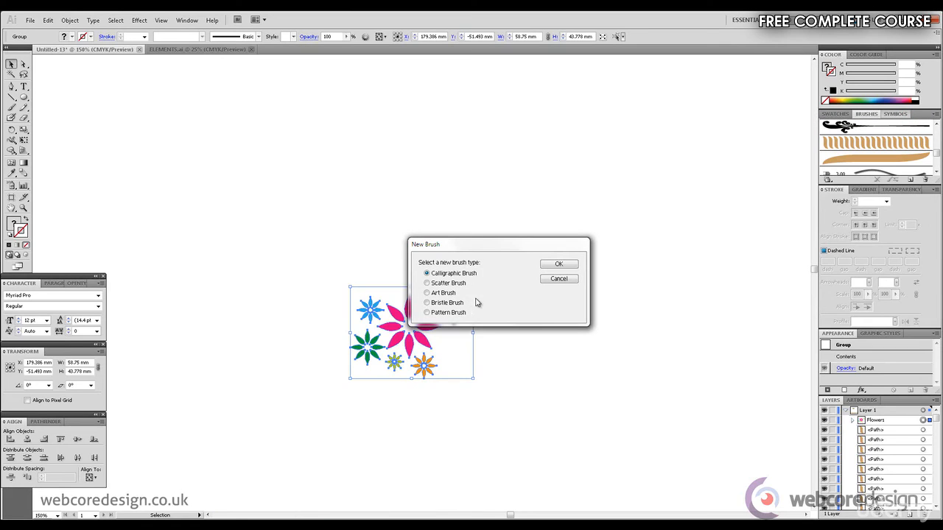
click(430, 283)
click(558, 264)
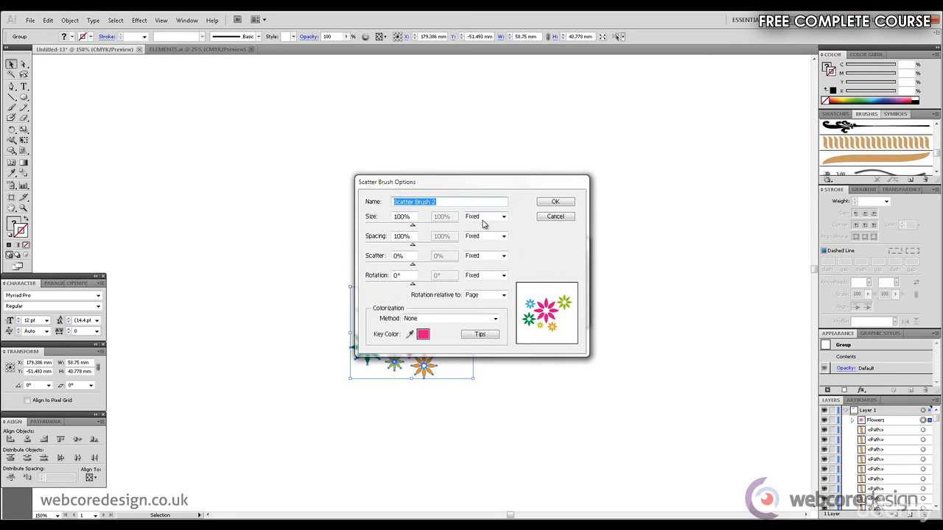
text(Flowers)
click(554, 204)
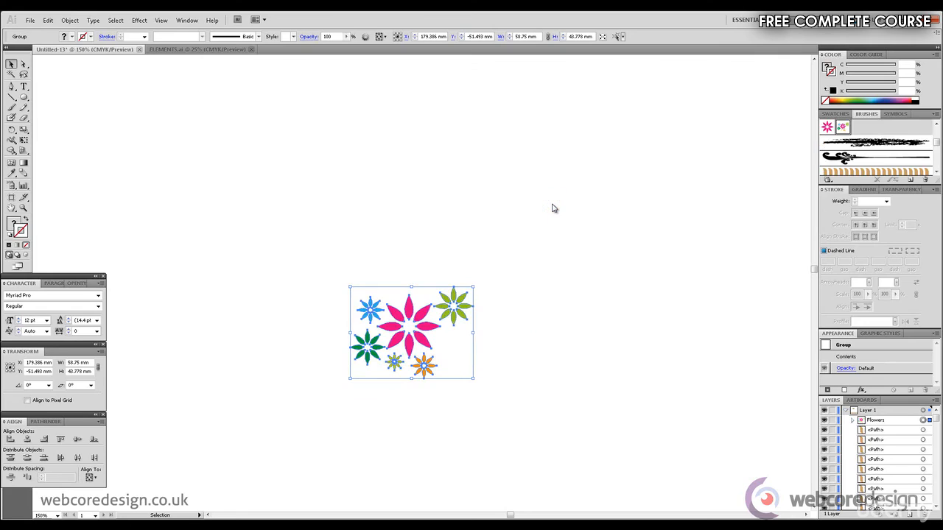
click(551, 206)
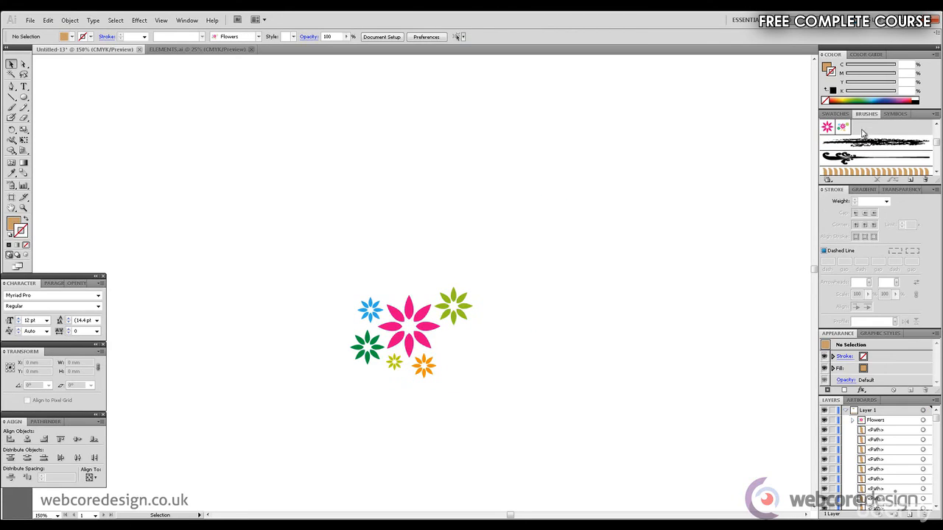
Set the stroke to black and the fill to none for the next brush strokes
click(837, 113)
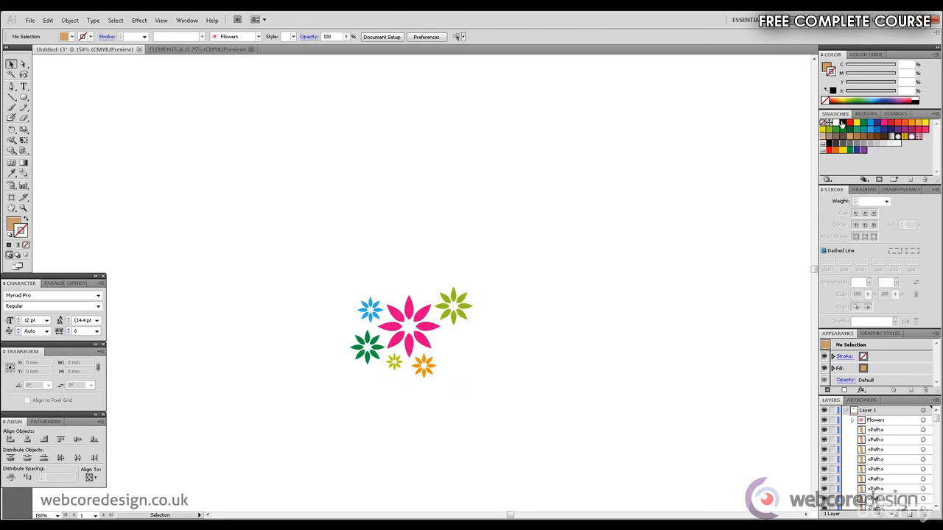
click(842, 123)
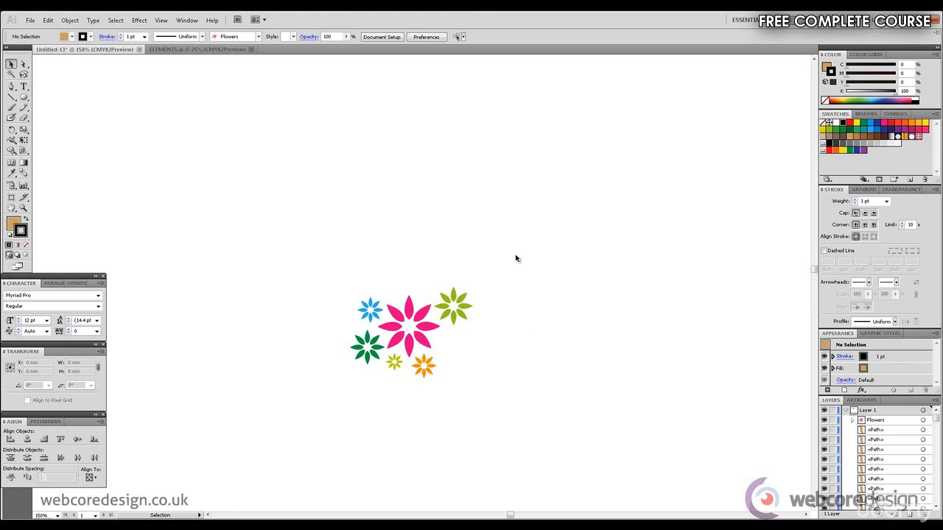
click(13, 222)
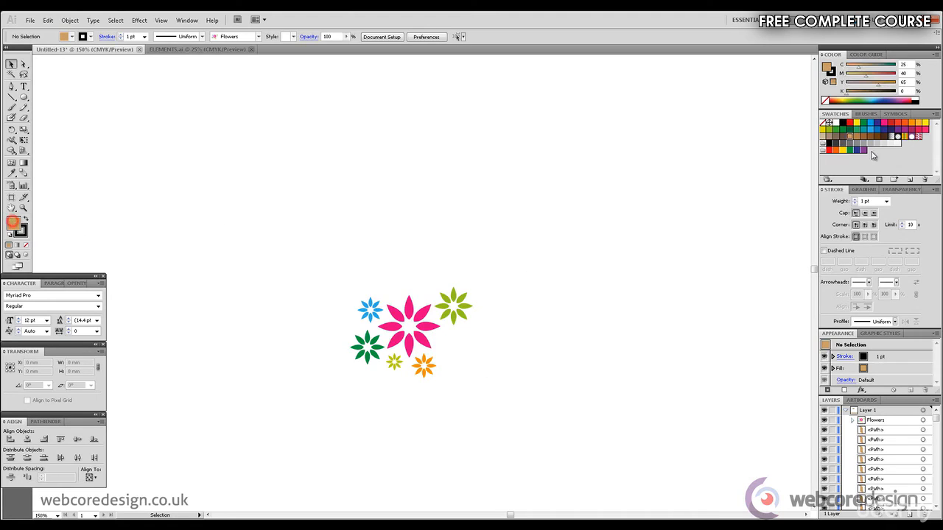
click(822, 123)
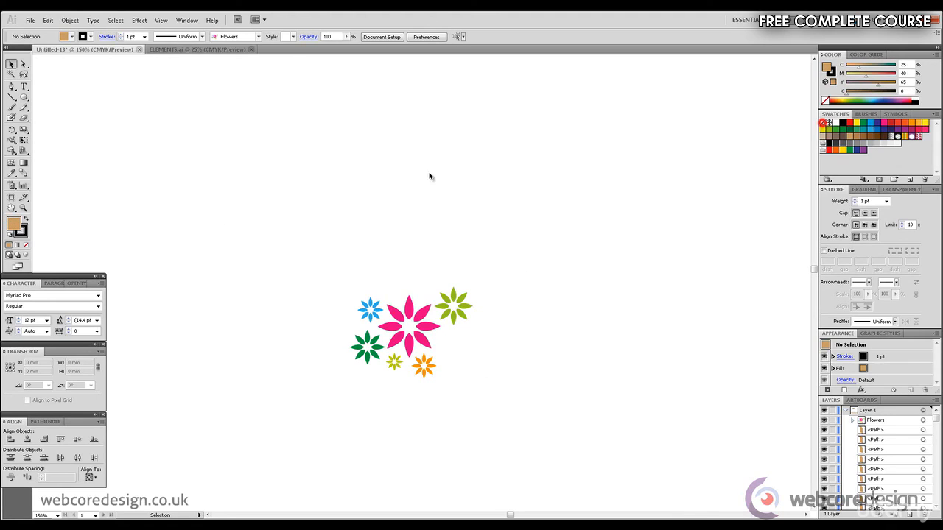
click(21, 232)
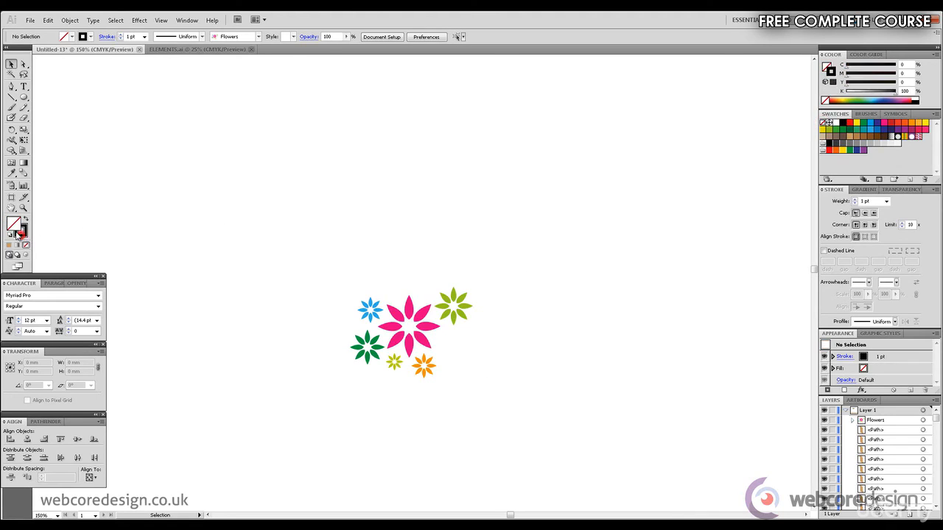
Stamp three overlapping flower clusters above the original group using the Paintbrush with the Flowers brush
click(11, 108)
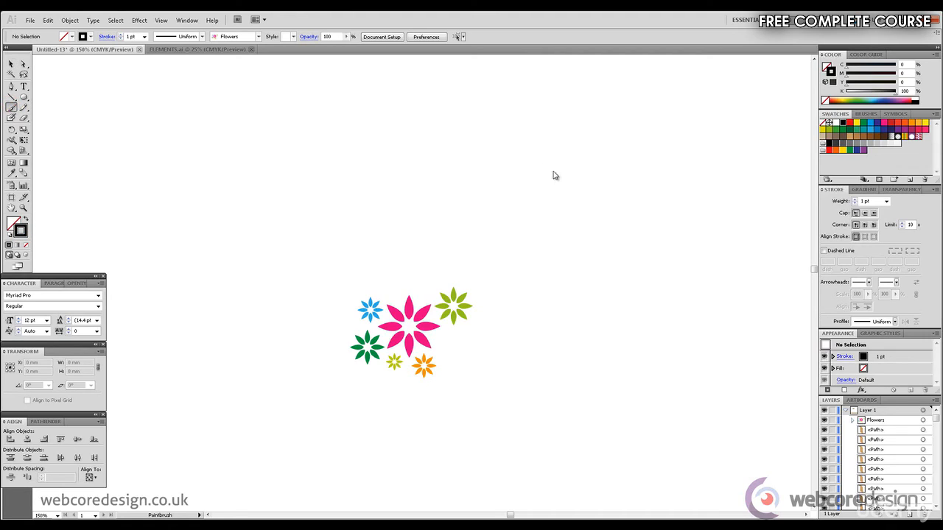
drag(422, 148, 421, 148)
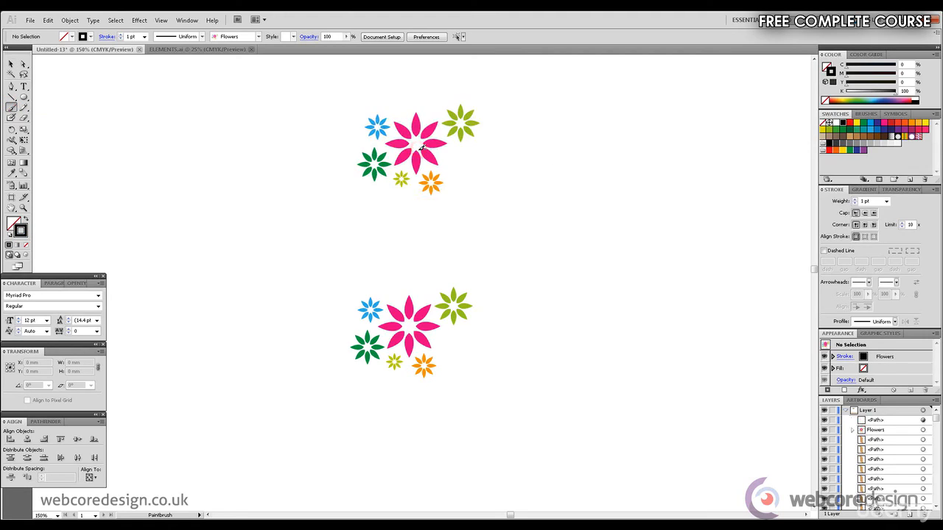
drag(500, 172, 500, 173)
drag(383, 203, 380, 205)
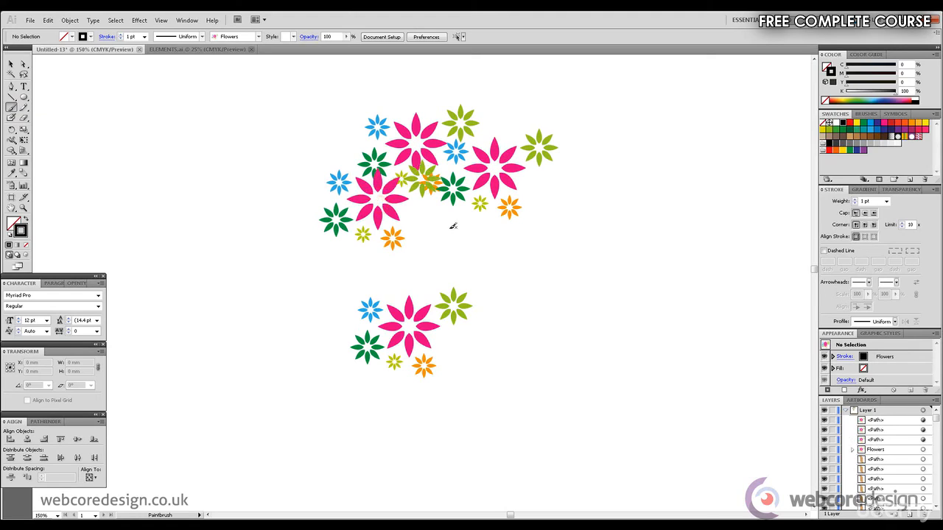
Stamp eight more Flowers brush clusters above the original group, spreading them out on both sides of the existing stamps
drag(450, 227, 448, 226)
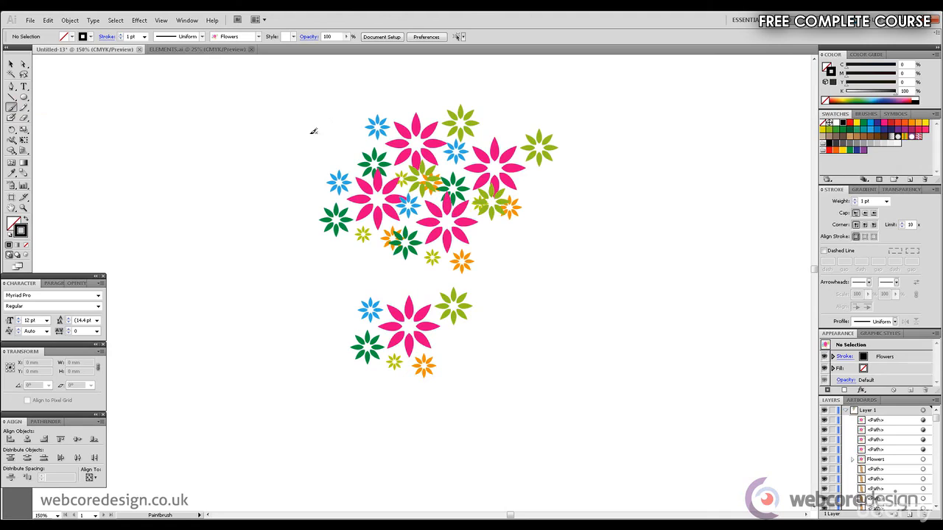
drag(310, 126, 308, 125)
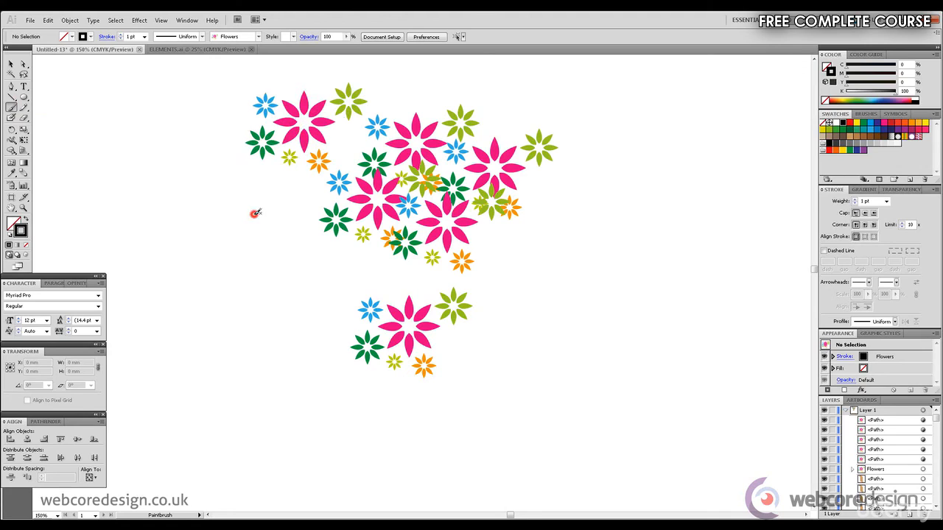
drag(255, 213, 252, 211)
drag(185, 110, 182, 111)
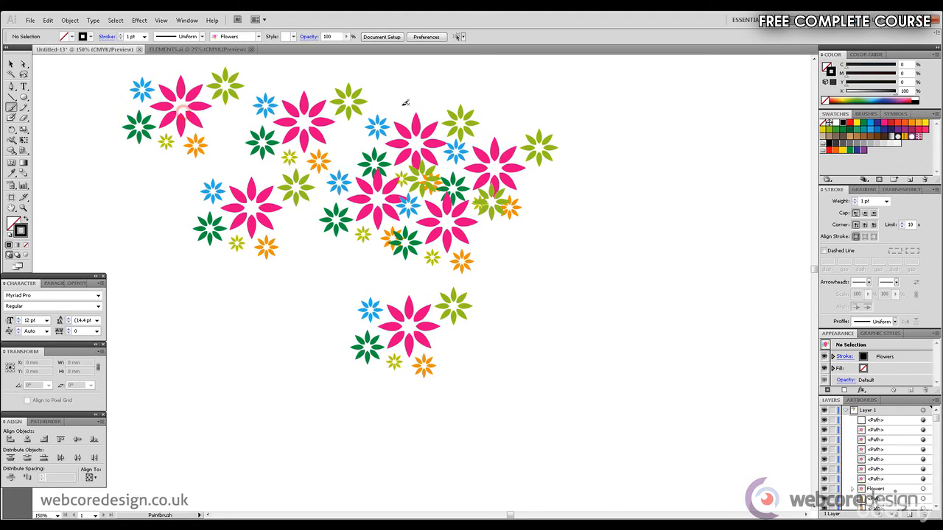
drag(509, 89, 511, 87)
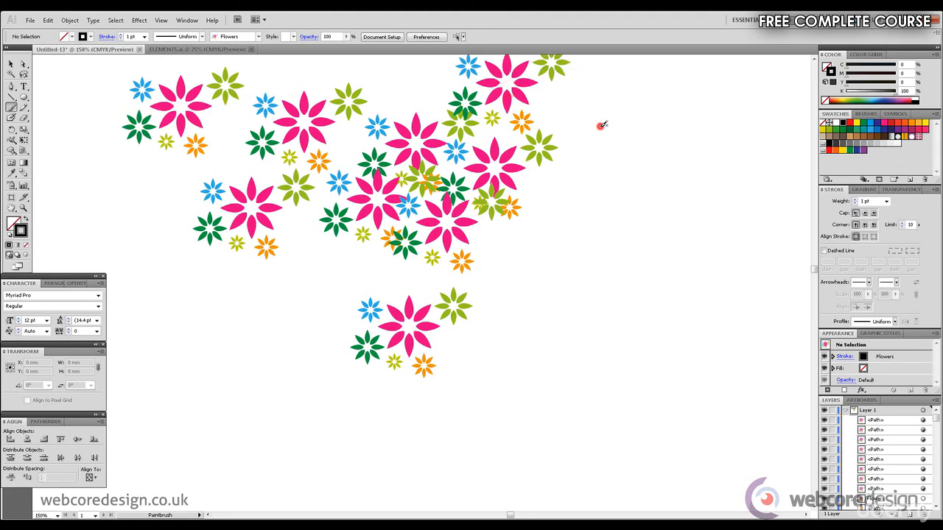
drag(602, 124, 600, 123)
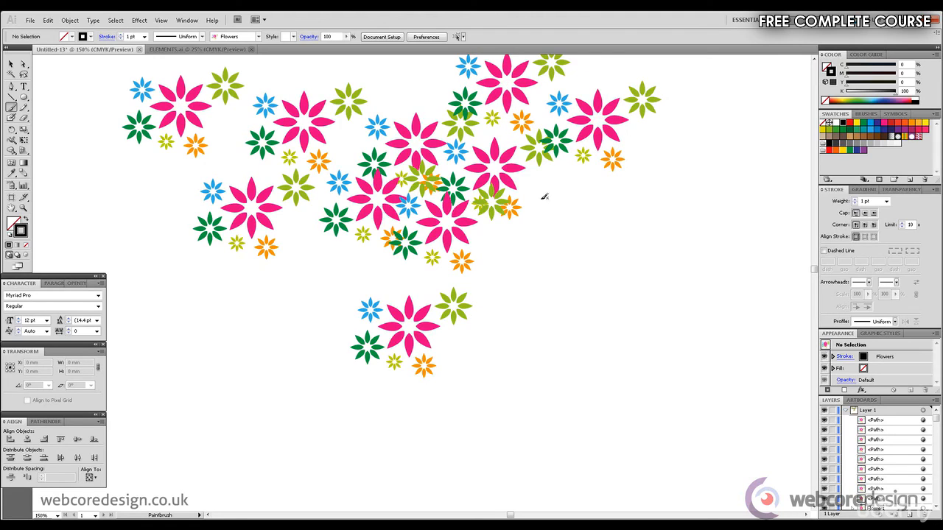
click(577, 205)
click(524, 255)
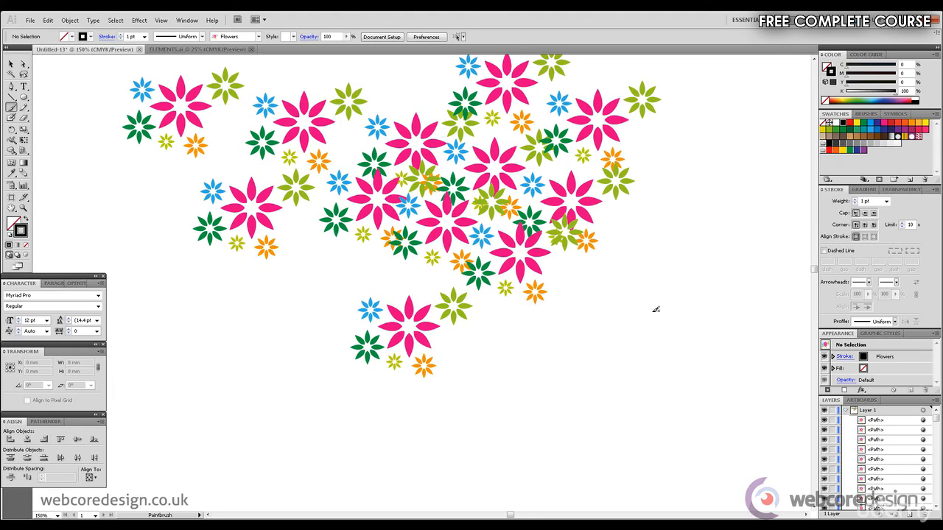
Draw a wide, open S-shaped path with the Pen tool below the original flower group, arching up first and dipping after the middle
click(11, 86)
mouse_move(247, 449)
mouse_down()
mouse_move(494, 457)
mouse_move(520, 481)
mouse_move(567, 500)
mouse_move(614, 491)
mouse_up()
click(11, 86)
click(254, 455)
click(718, 403)
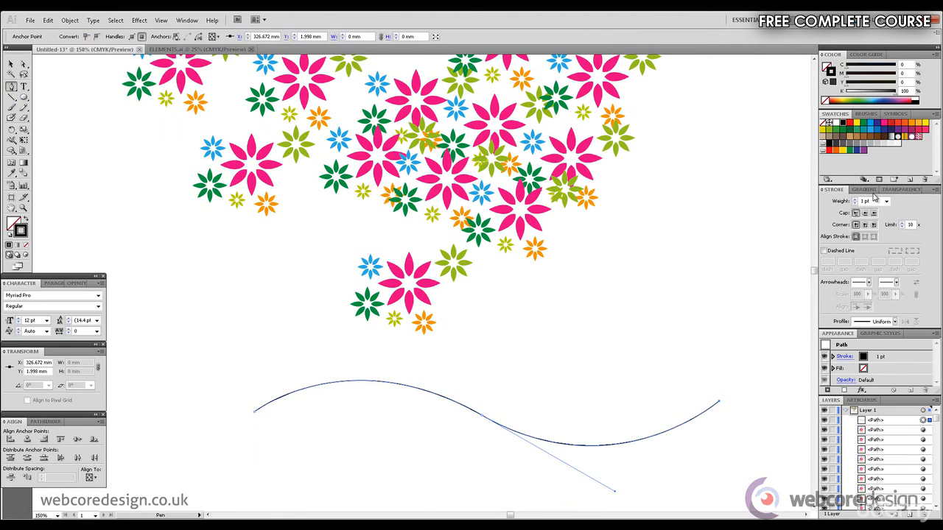
Apply the Flowers scatter brush to the S-shaped path
click(865, 113)
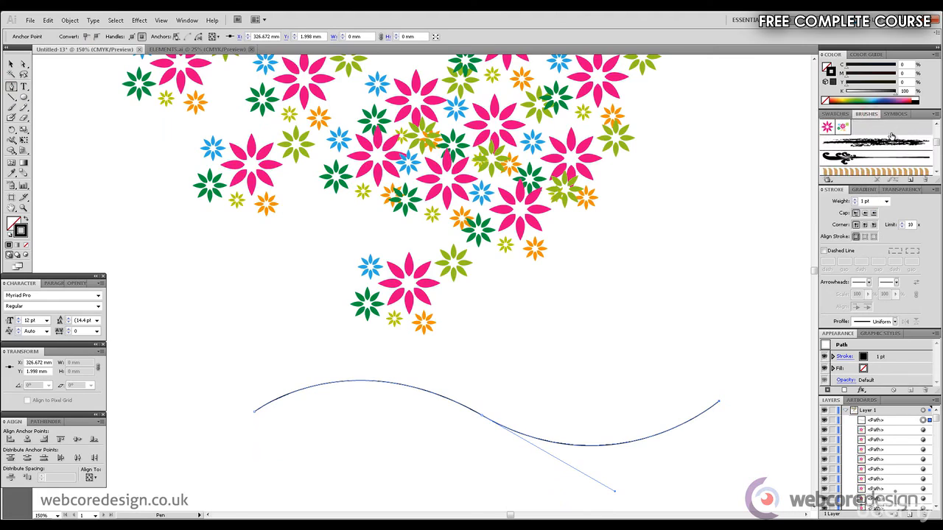
mouse_move(936, 144)
mouse_down()
mouse_move(936, 160)
mouse_move(935, 134)
mouse_up()
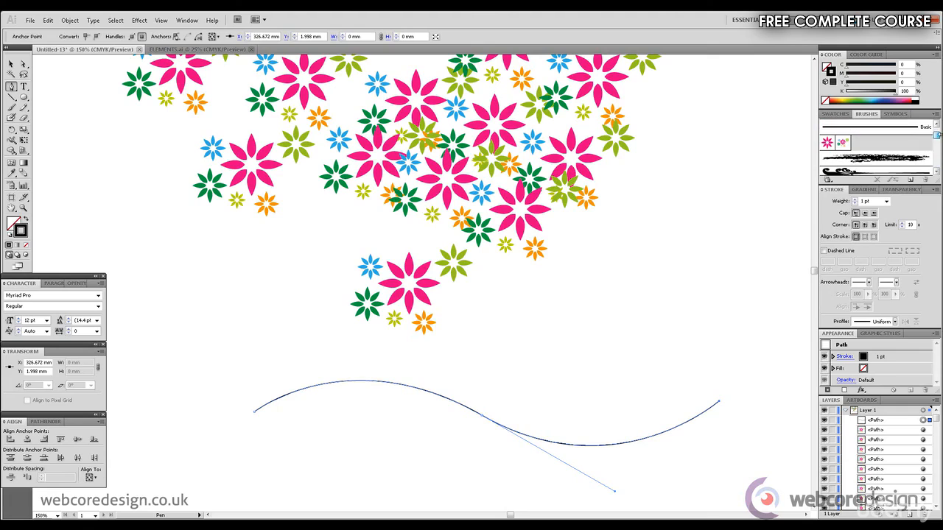
click(842, 142)
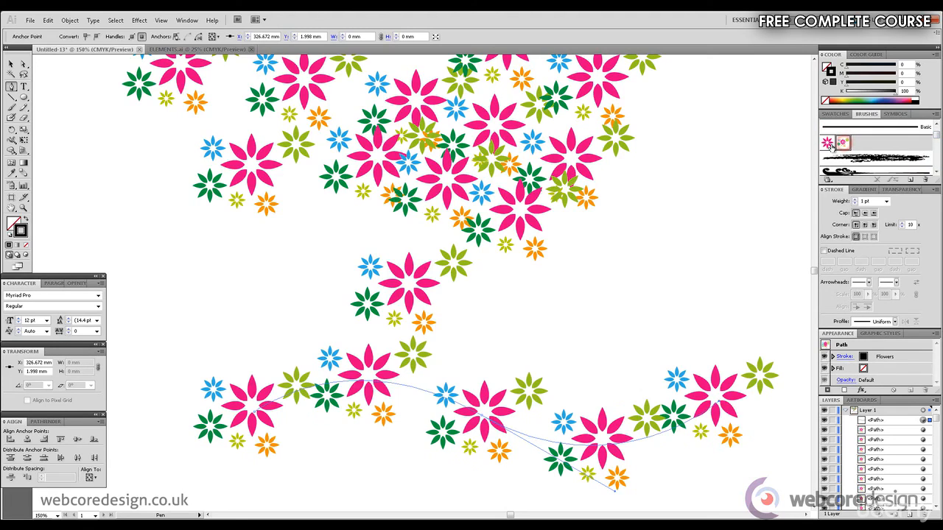